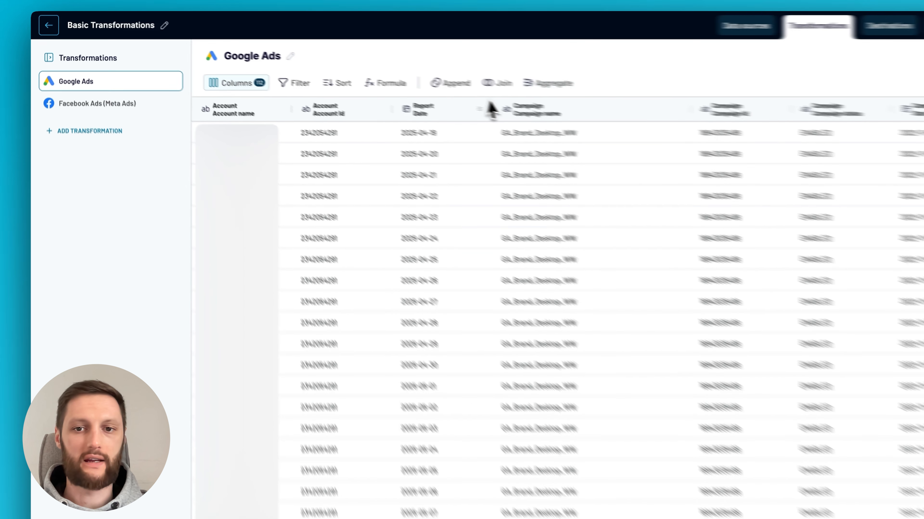
Step: Review the flow's connected data sources, then the Google Ads transformation's data and its list of columns
click(624, 24)
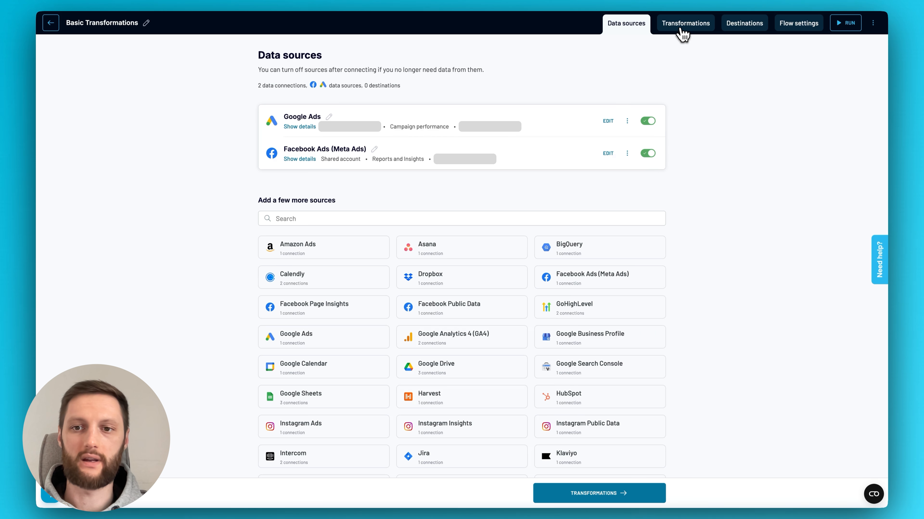
click(681, 30)
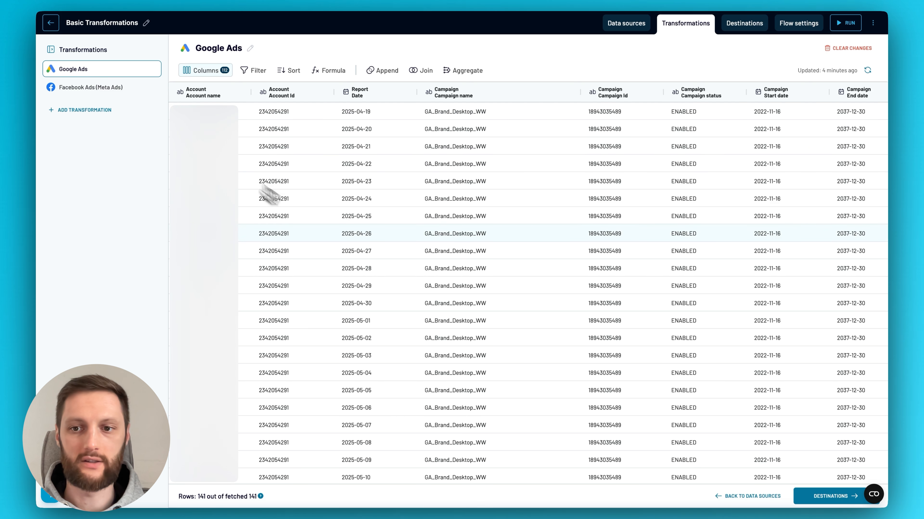
scroll(373, 269, right, 5)
scroll(372, 269, left, 10)
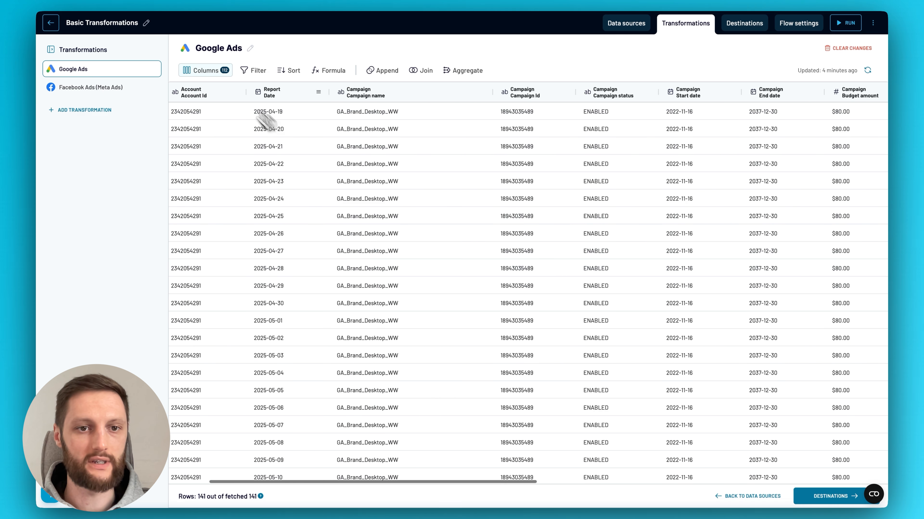
click(206, 70)
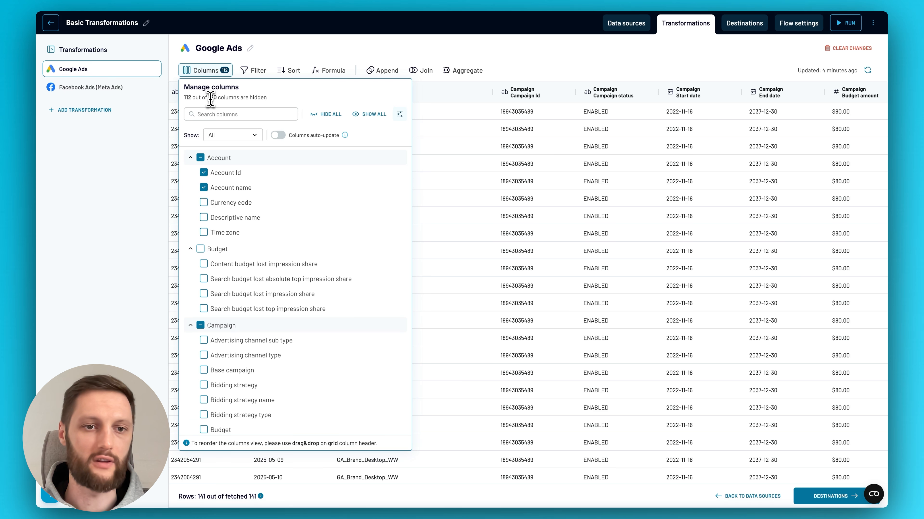
click(116, 160)
Step: Hide the text-type Custom conversions: Begin Registration column in the Facebook Ads (Meta Ads) transformation
click(114, 89)
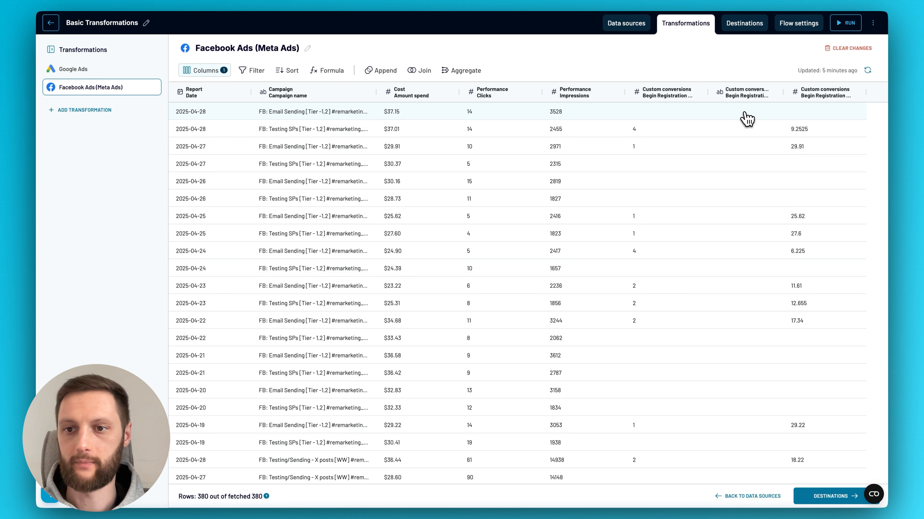
click(775, 98)
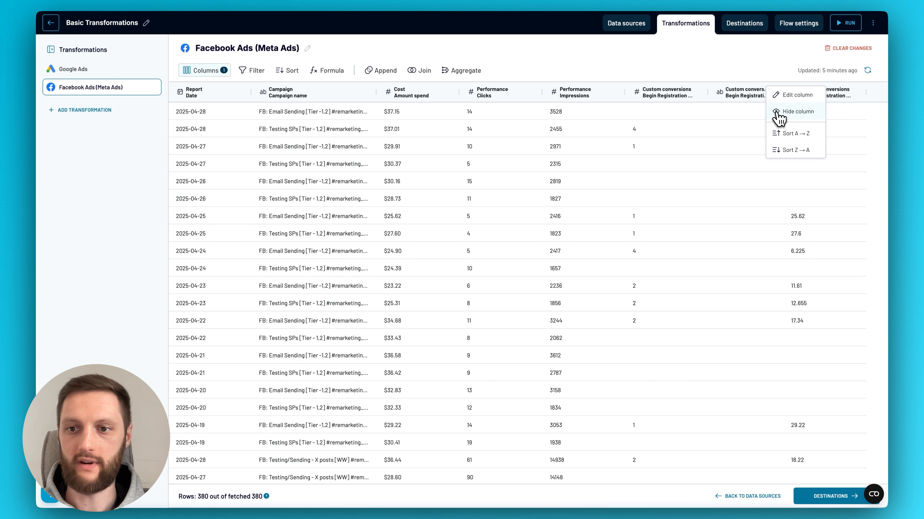
click(777, 110)
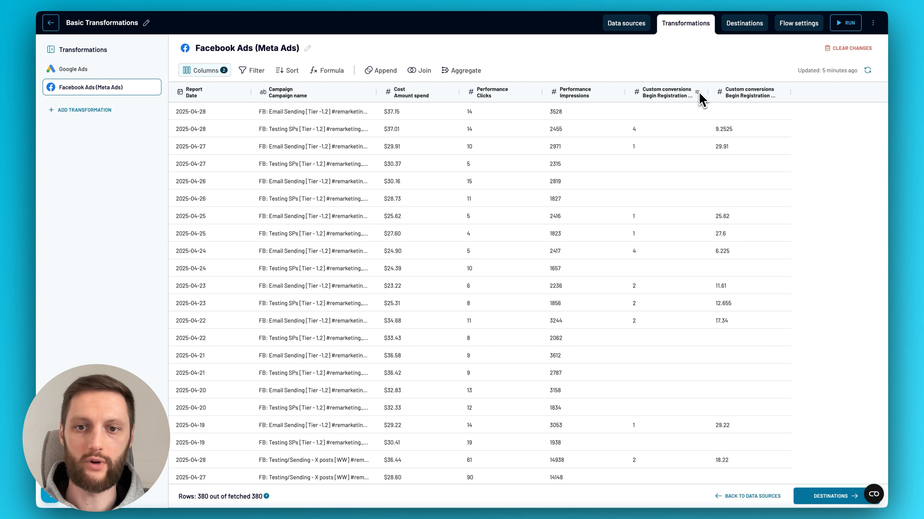
Step: Rename the Facebook Ads column for total Begin Registration custom conversions to "Conversions: Total" and copy the new name
click(698, 93)
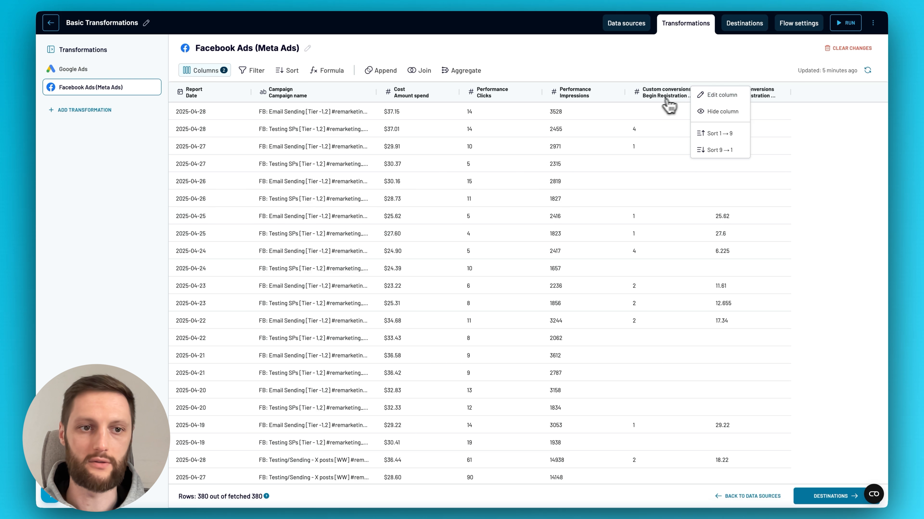
click(725, 97)
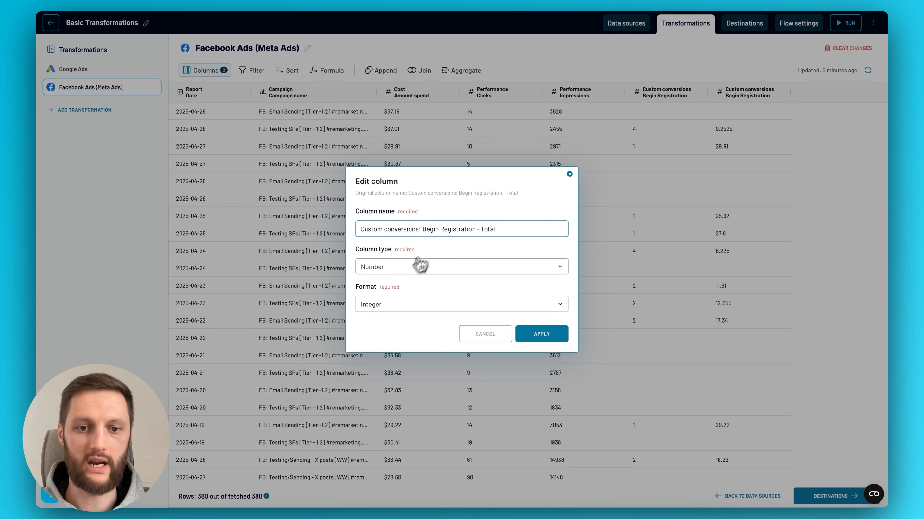
drag(481, 229, 364, 232)
key(BackSpace)
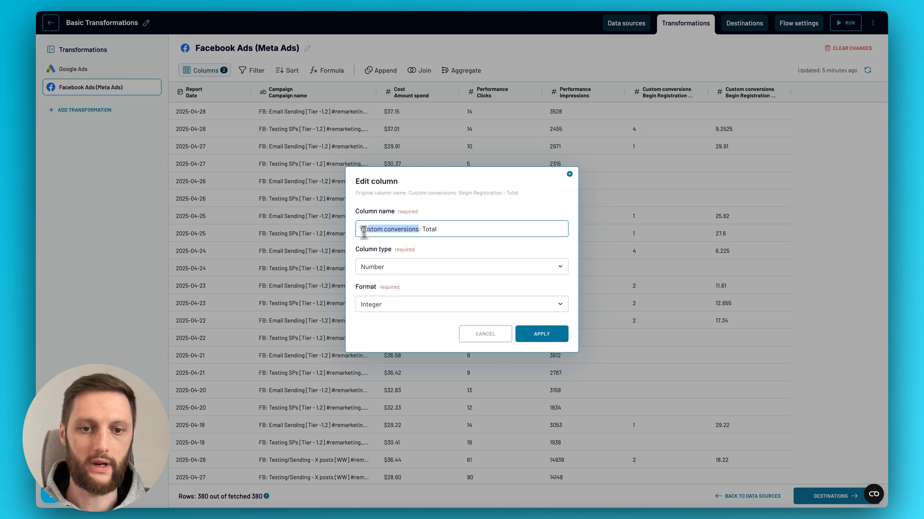
text(onversions)
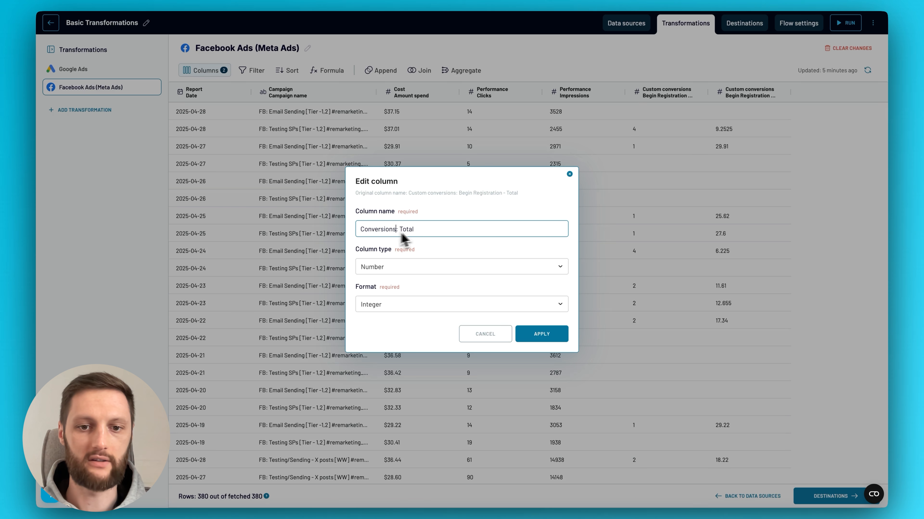
triple_click(420, 228)
key(super+c)
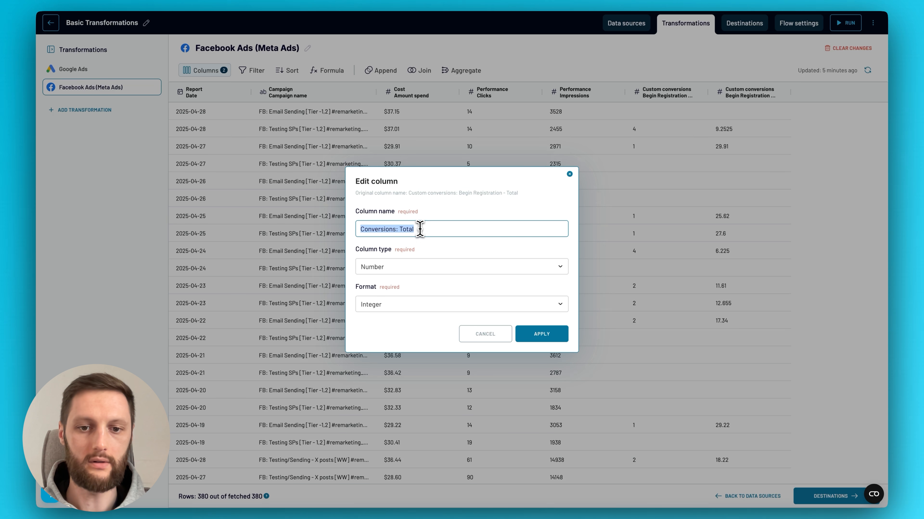
click(535, 336)
Step: Rename the Facebook Ads column "Custom conversions: Begin Registration - Cost" to "Conversions: Cost"
click(782, 96)
click(789, 100)
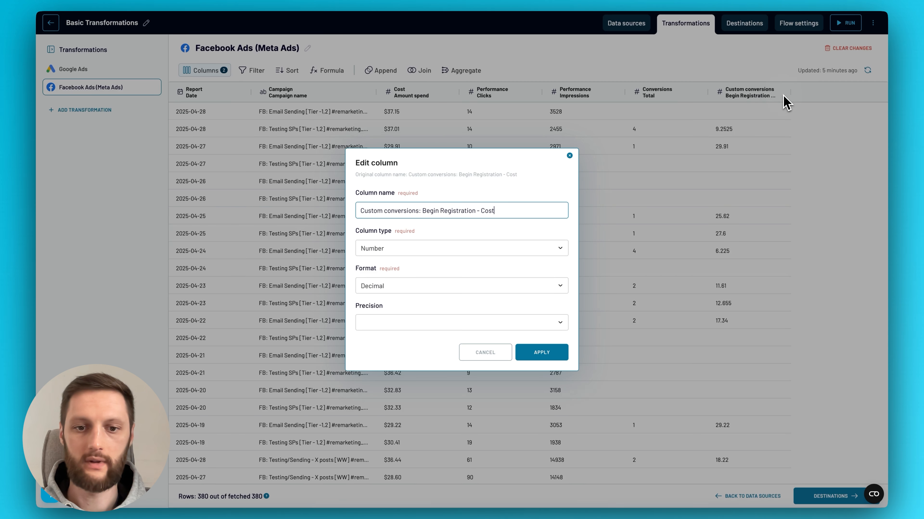
triple_click(482, 211)
key(super+v)
click(402, 212)
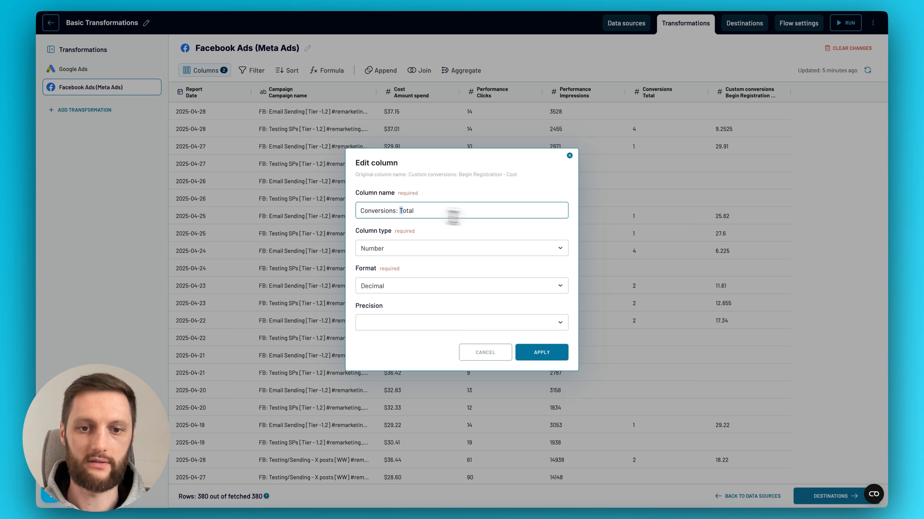
key(super+shift+Right)
text(Cost)
click(553, 353)
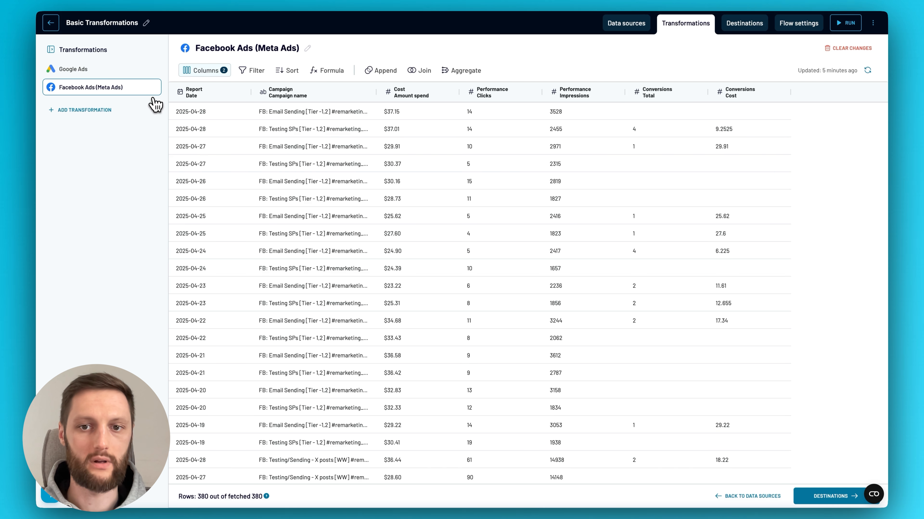
Step: In the Google Ads transformation, rename the "Cost: Cost per conversion" column to "Conversions: Cost"
click(119, 73)
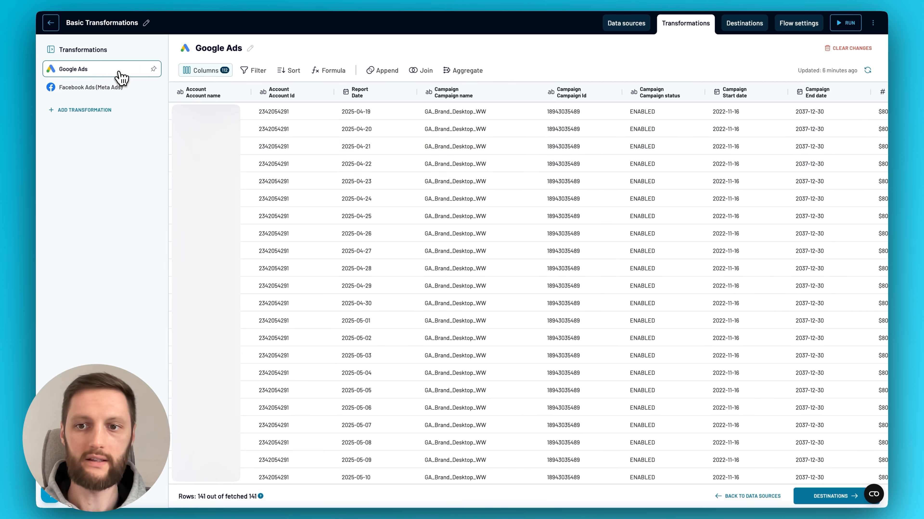
scroll(440, 232, right, 10)
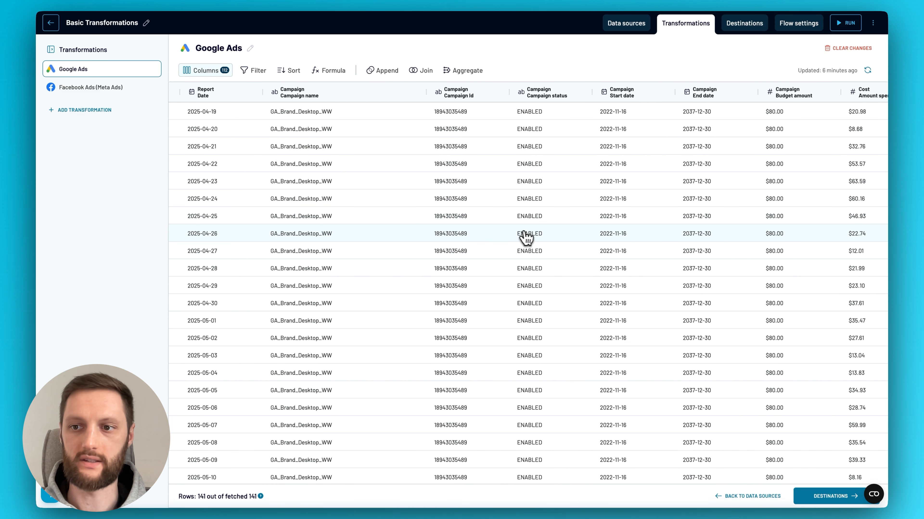
scroll(585, 250, right, 5)
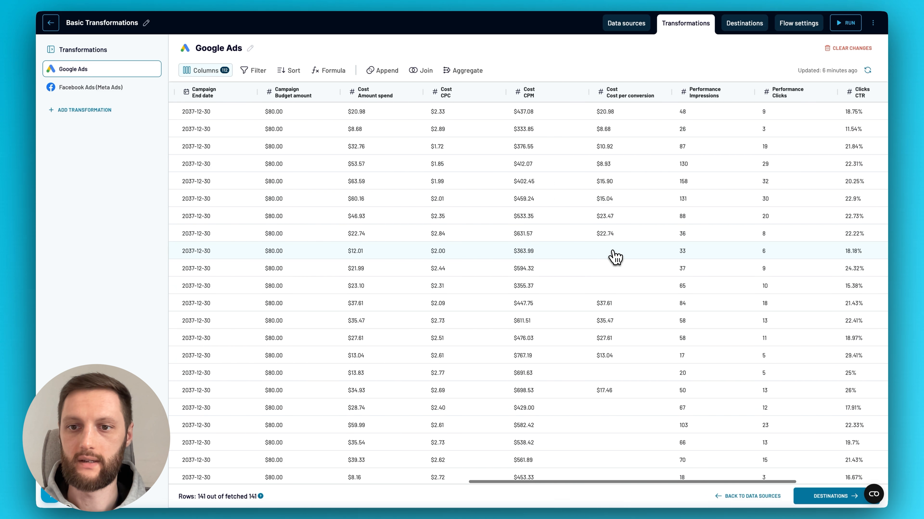
click(592, 92)
click(600, 99)
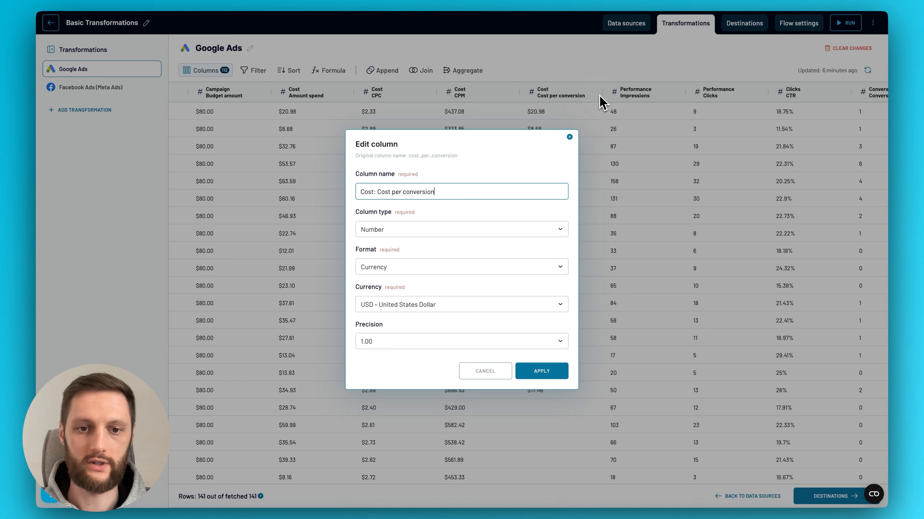
triple_click(409, 191)
text(Conversions: Total)
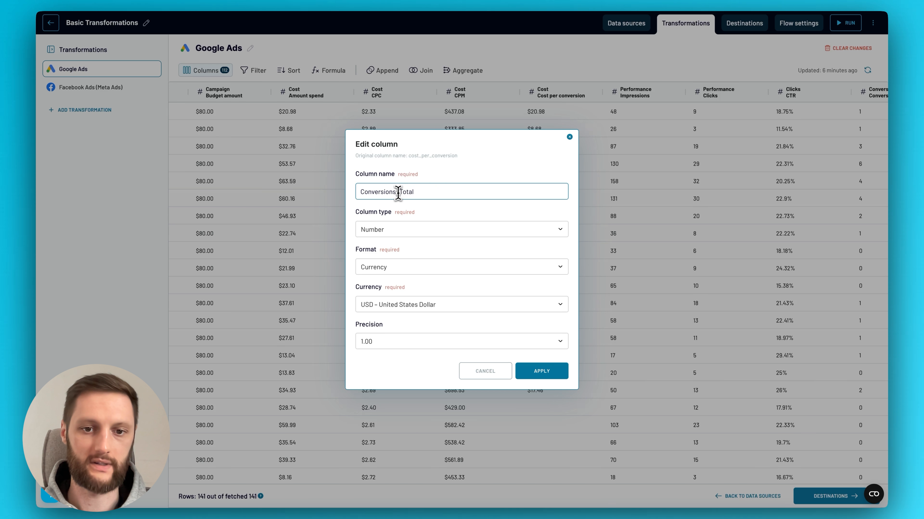
drag(398, 191, 437, 193)
text(Cost)
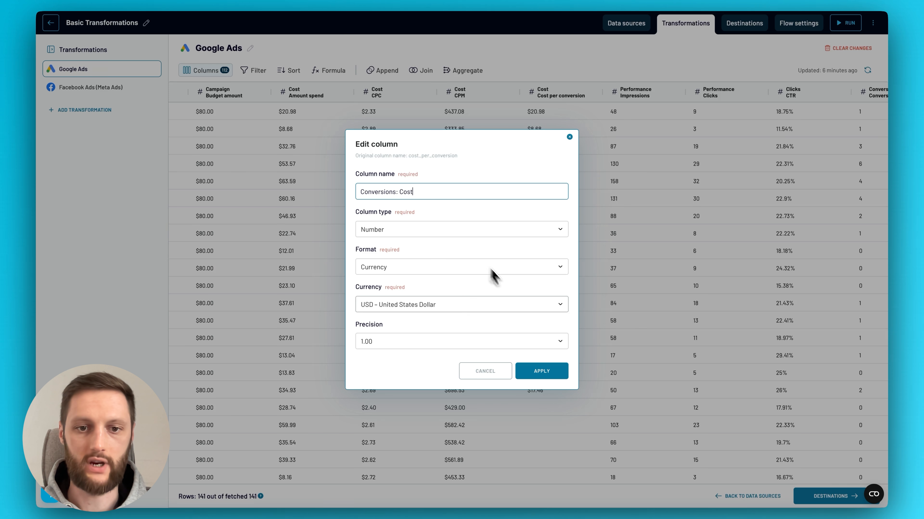
click(555, 373)
Step: Rename the Google Ads column "Conversions: Conversions" to "Conversions: Total"
scroll(646, 304, right, 4)
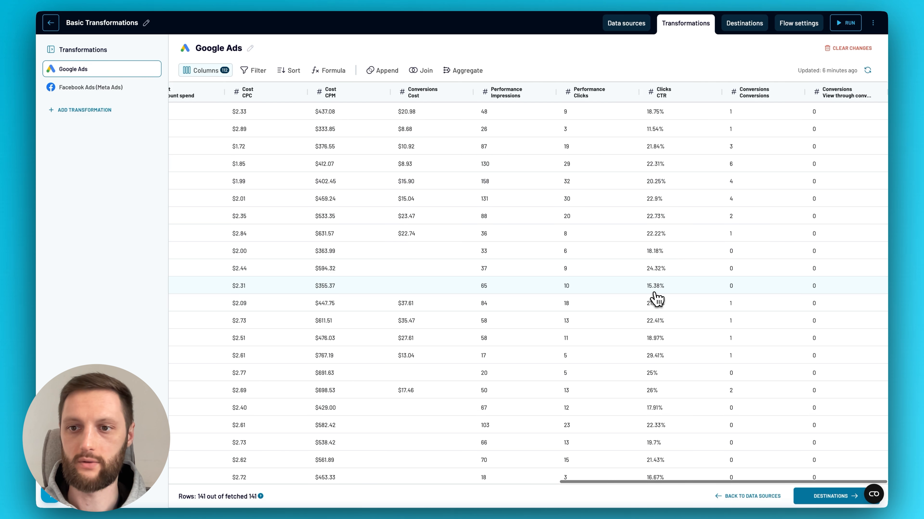
click(795, 94)
click(801, 96)
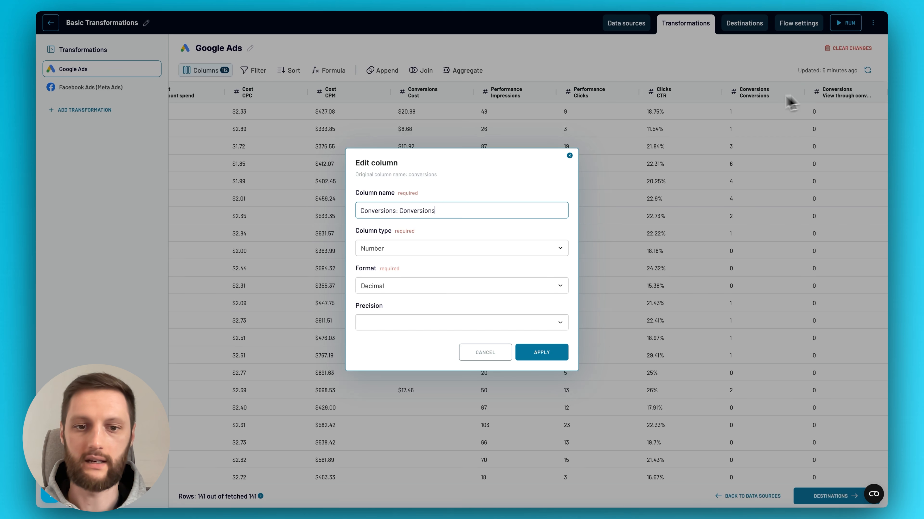
triple_click(455, 206)
text(Conversions: Total)
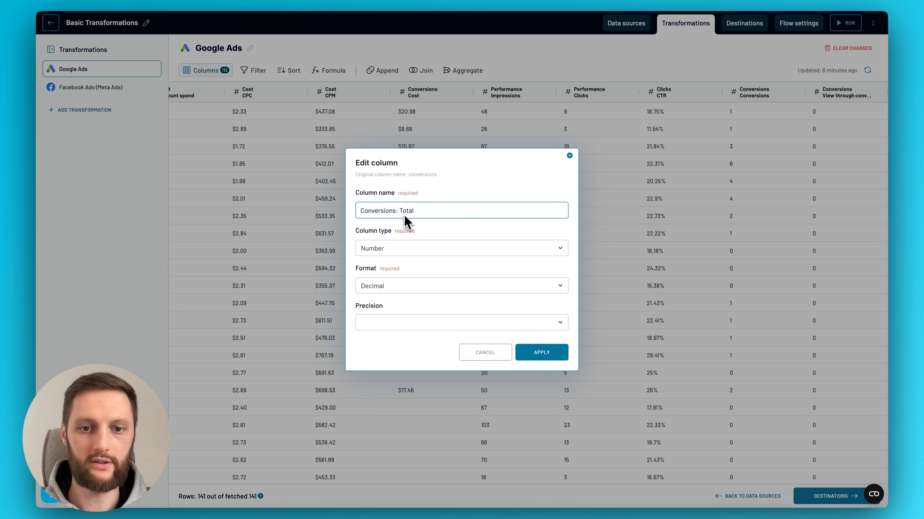
click(544, 354)
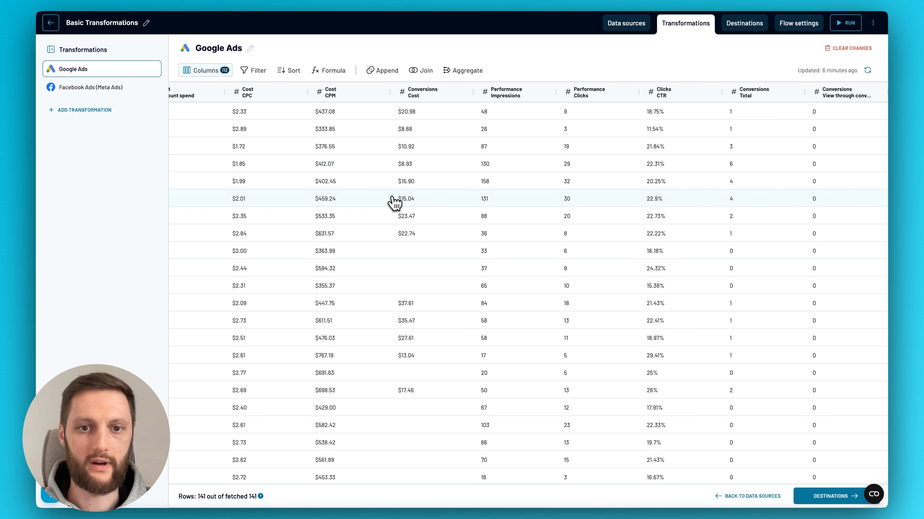
Step: Hide the Account name column in the Google Ads transformation
scroll(421, 194, left, 8)
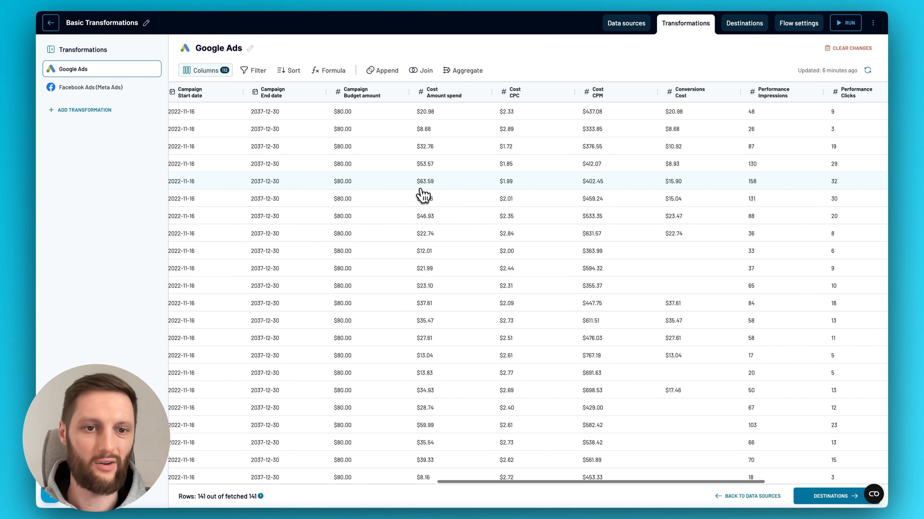
scroll(361, 201, left, 5)
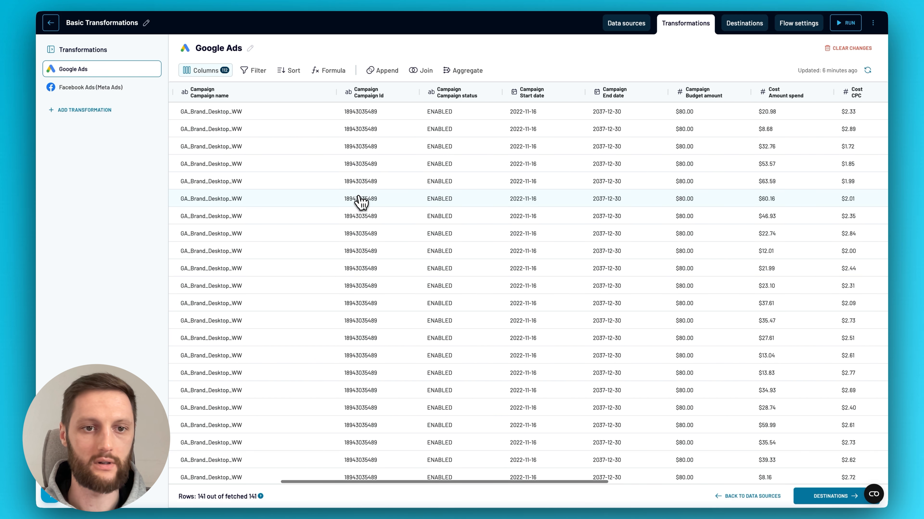
scroll(361, 201, left, 5)
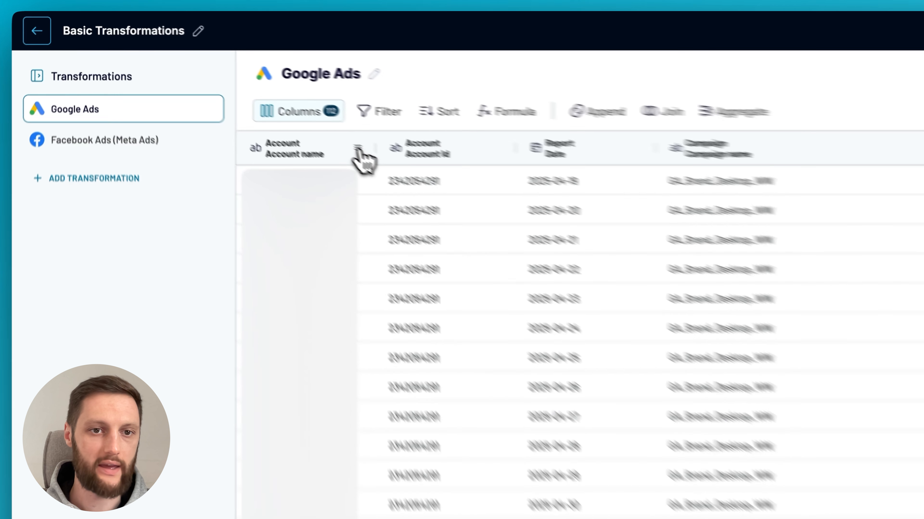
click(407, 171)
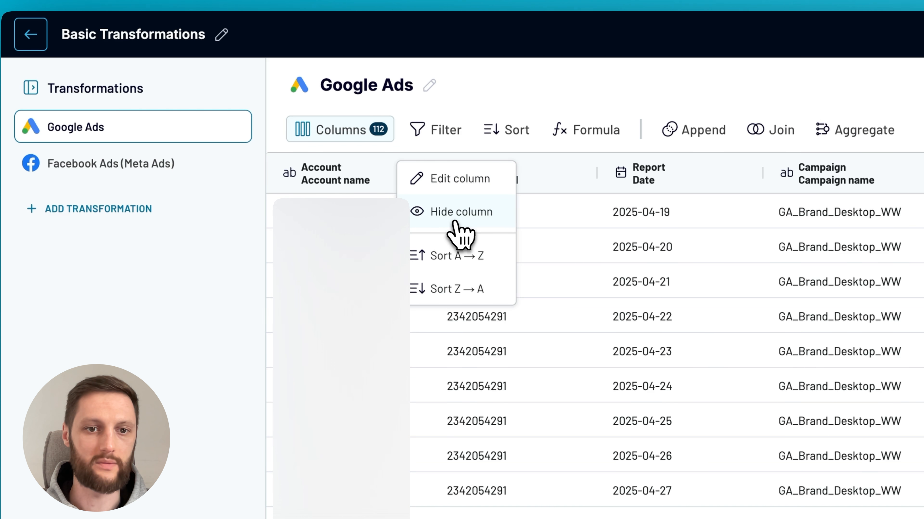
click(469, 218)
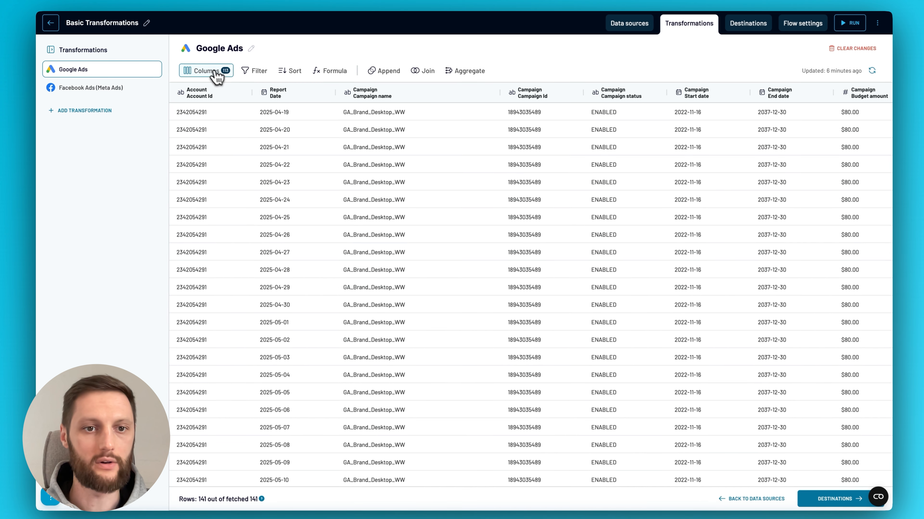
Step: Check the list of shown and hidden Google Ads columns, and hide the Account Id column in the table
click(218, 75)
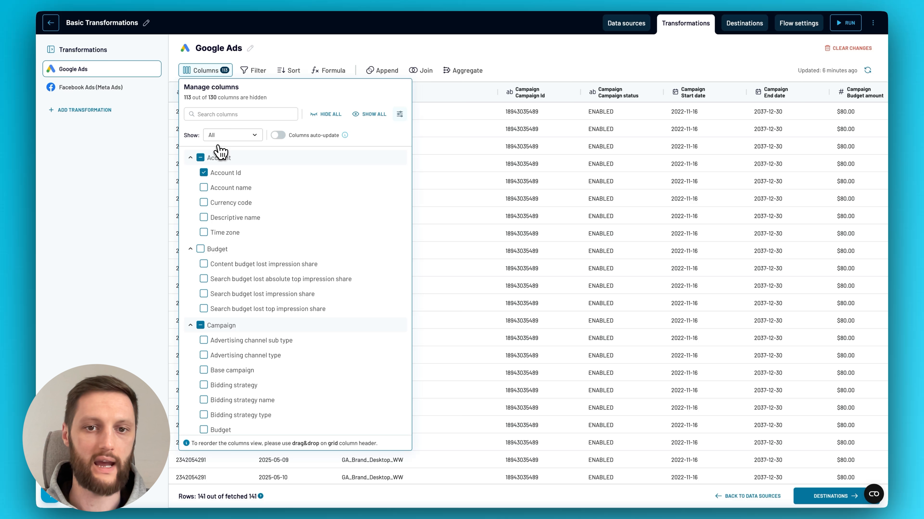
scroll(234, 244, down, 4)
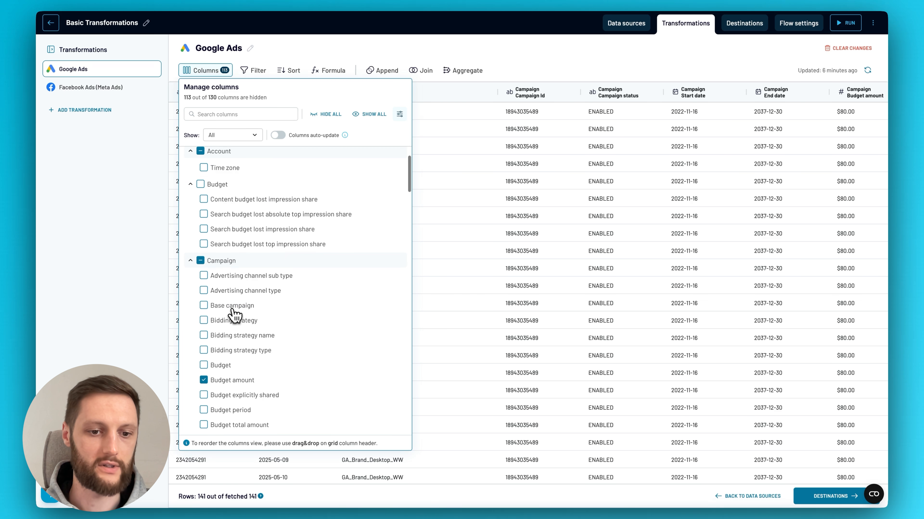
scroll(263, 261, up, 4)
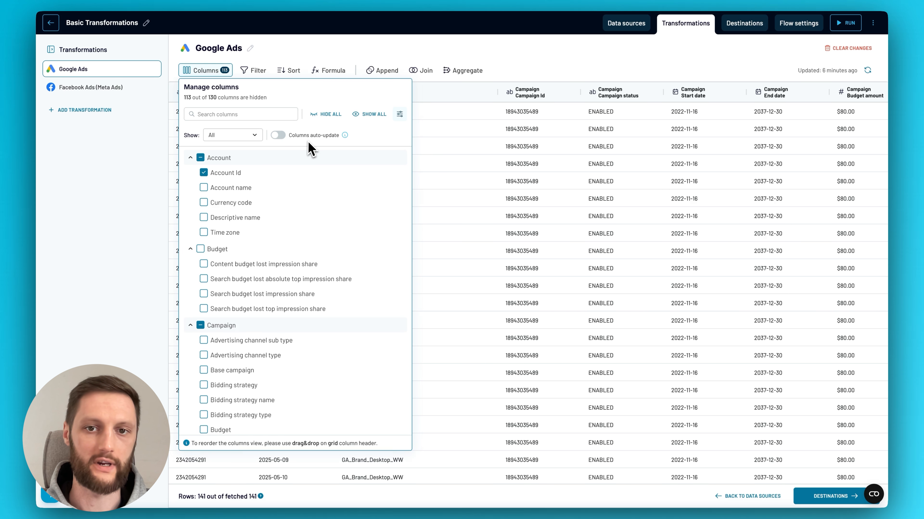
click(450, 57)
click(242, 95)
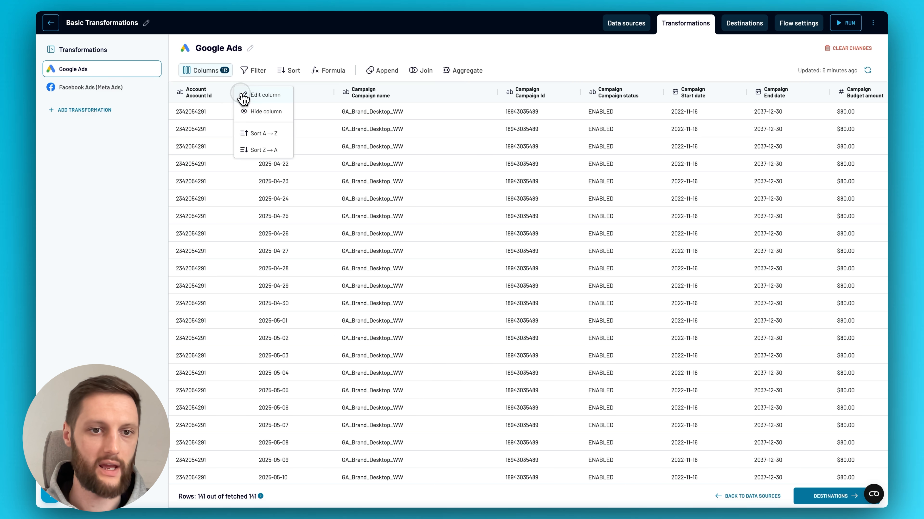
click(250, 111)
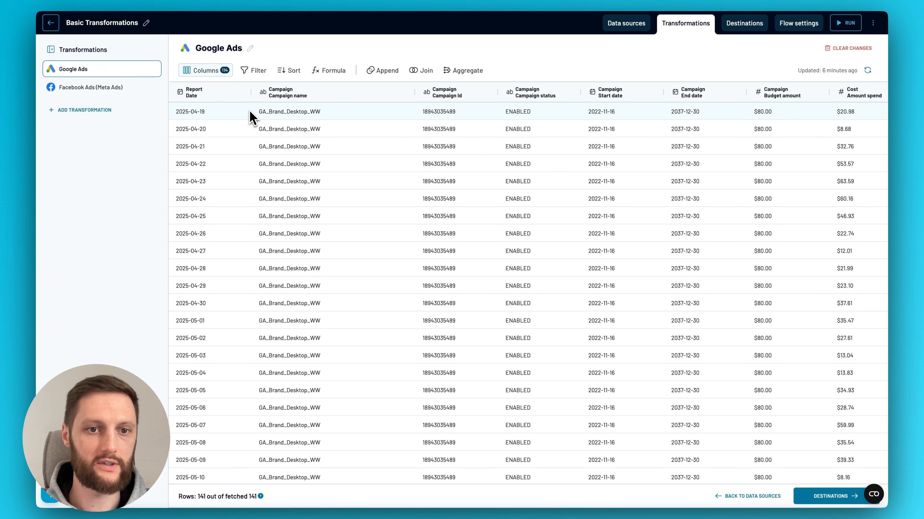
Step: Hide the Campaign id, Campaign status, Start date, End date and Budget amount columns in the Google Ads transformation
click(486, 93)
click(491, 111)
click(488, 92)
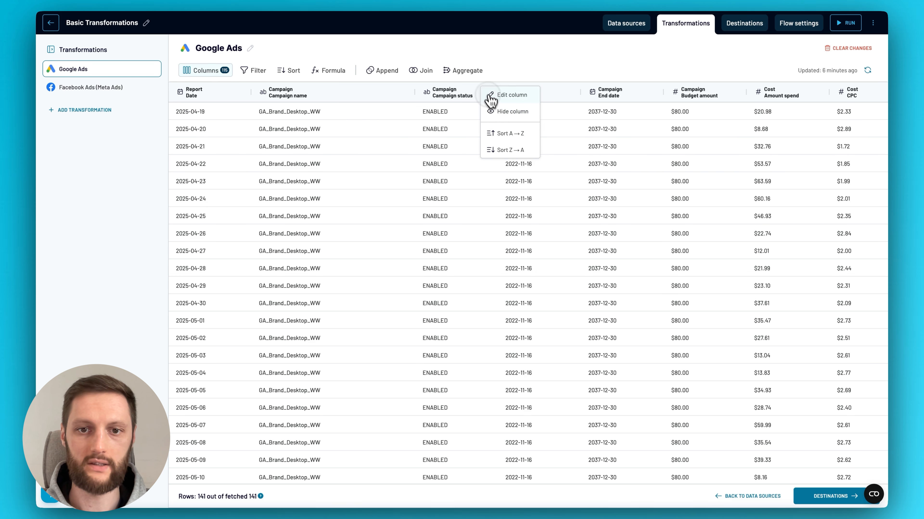
click(491, 111)
click(489, 94)
click(491, 111)
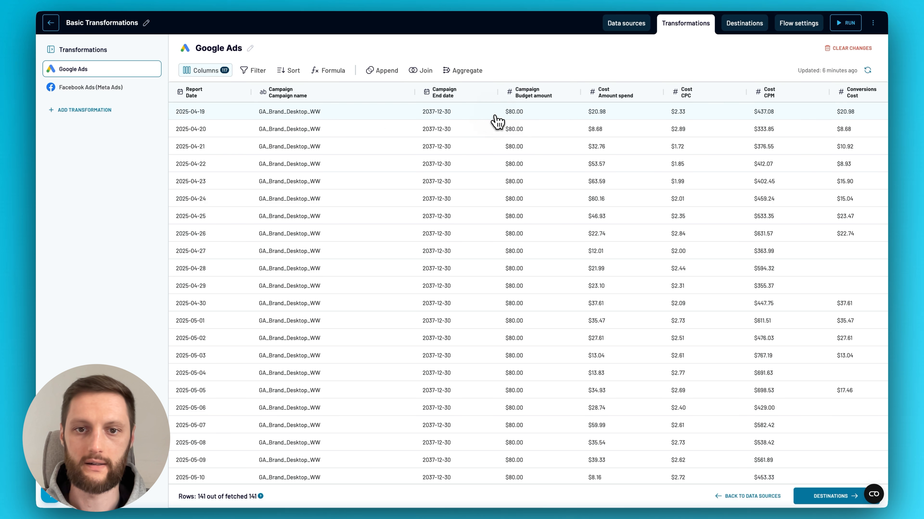
click(488, 94)
click(491, 113)
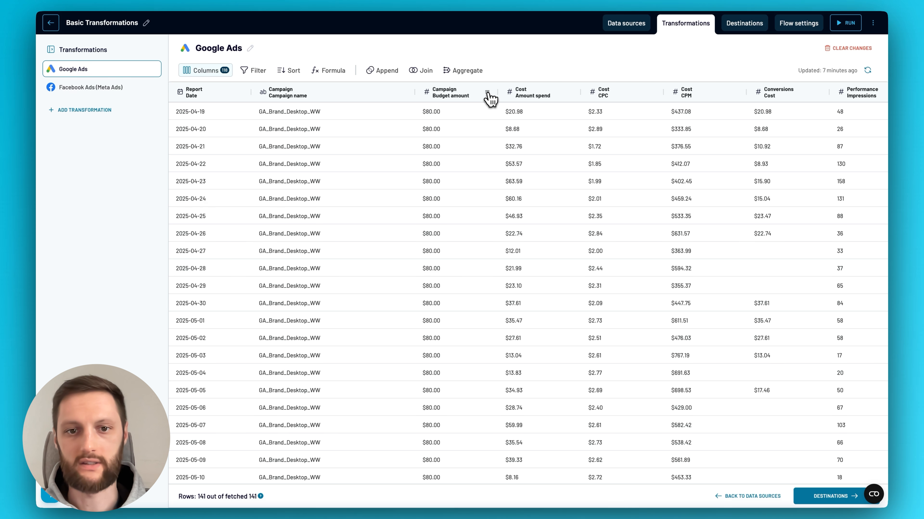
click(488, 94)
click(491, 111)
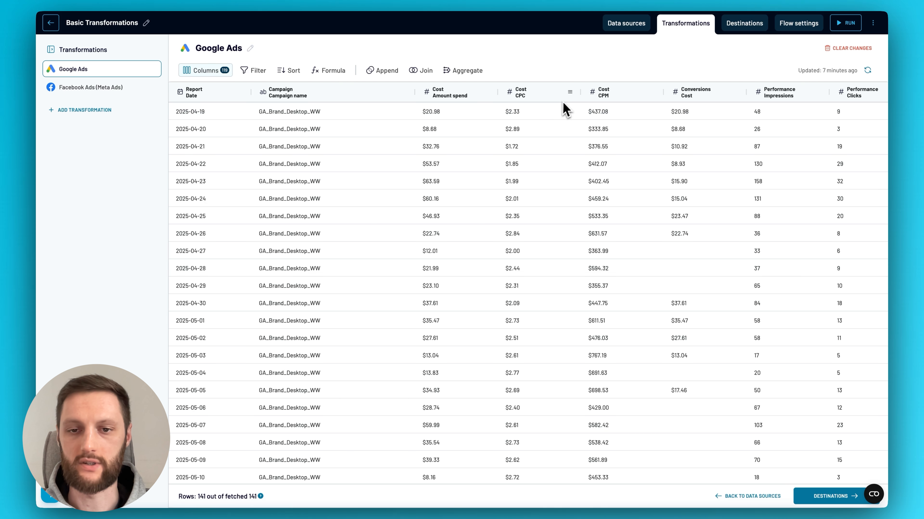
Step: Hide the Cost: CPC, Cost: CPM and Clicks: CTR columns in the Google Ads table
click(570, 93)
click(576, 112)
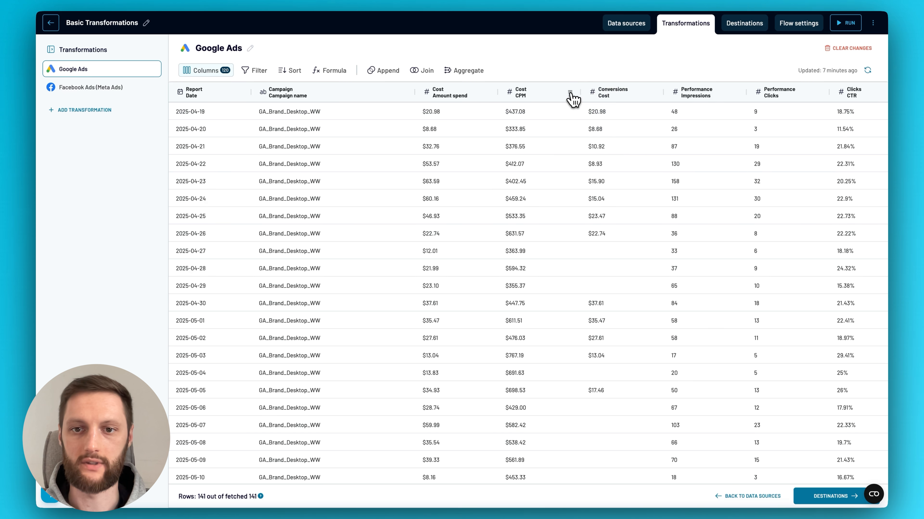
click(571, 93)
click(576, 112)
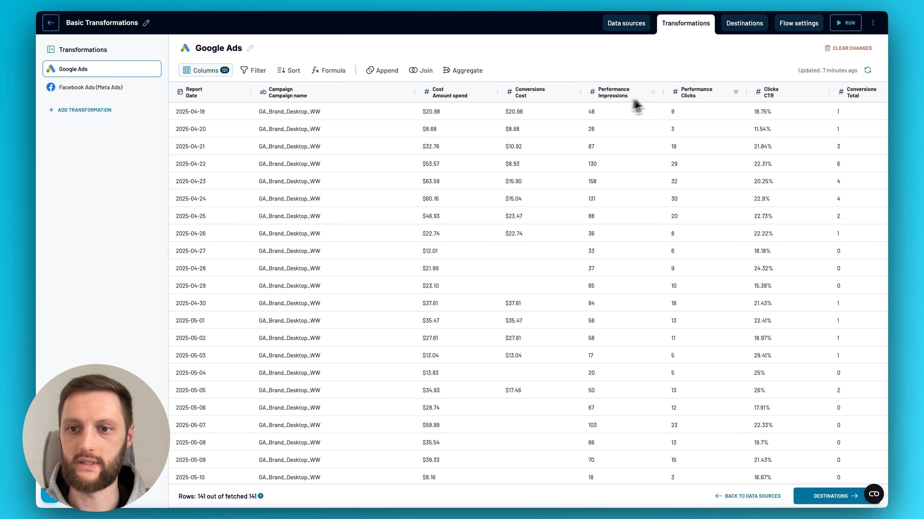
scroll(691, 159, right, 5)
click(712, 94)
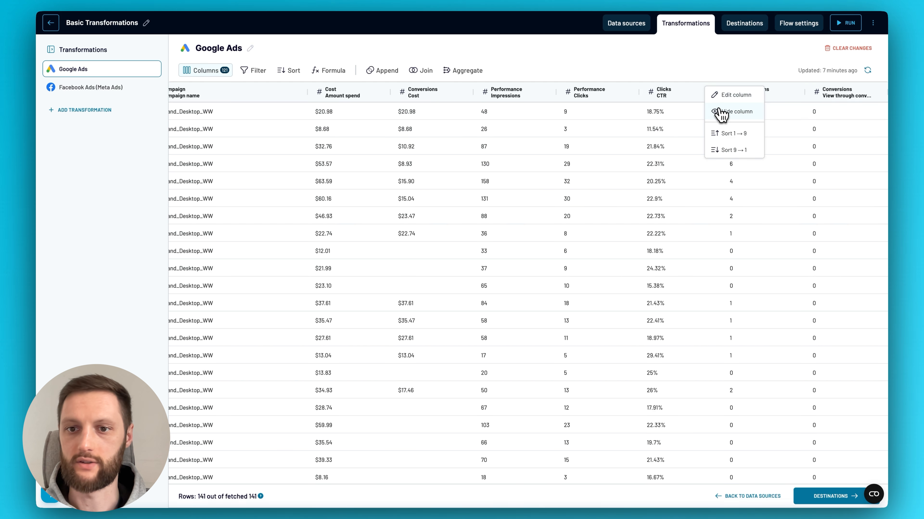
click(720, 113)
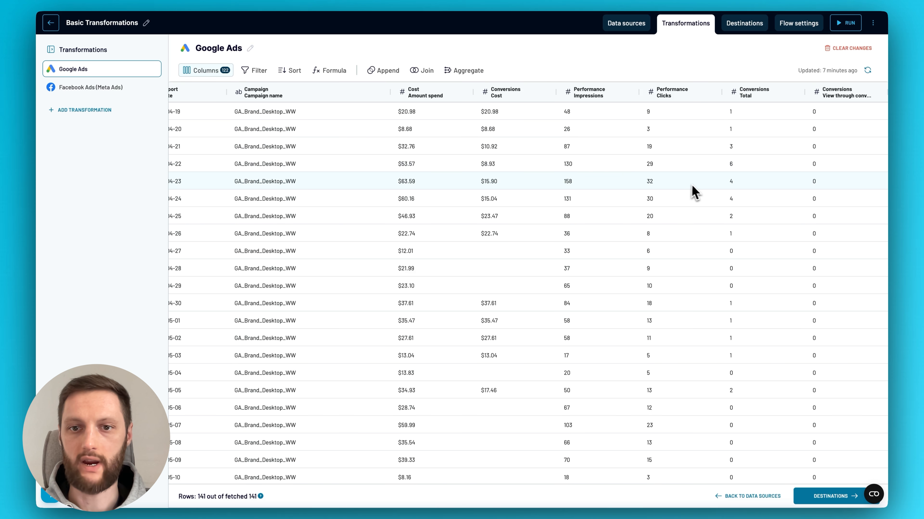
scroll(685, 197, left, 2)
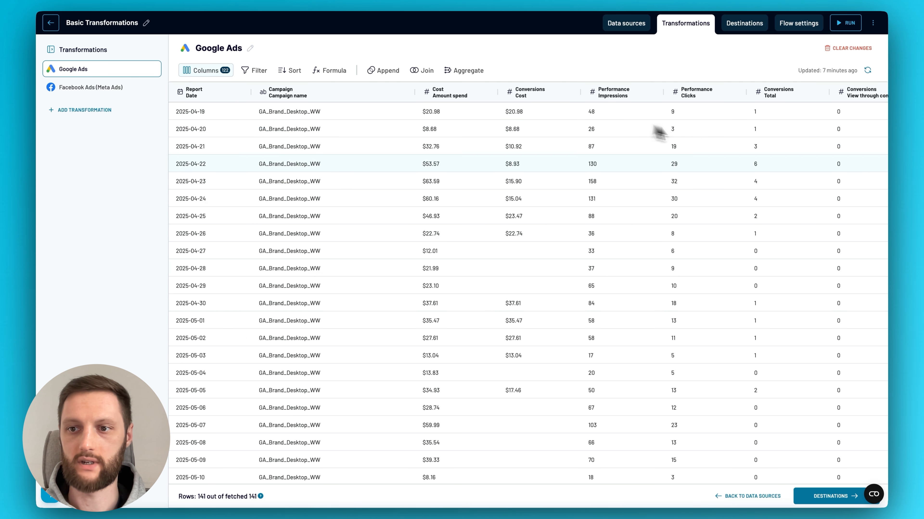
Step: Compare the Google Ads columns with the Facebook Ads ones, and hide the view-through conversions column in Google Ads
click(113, 88)
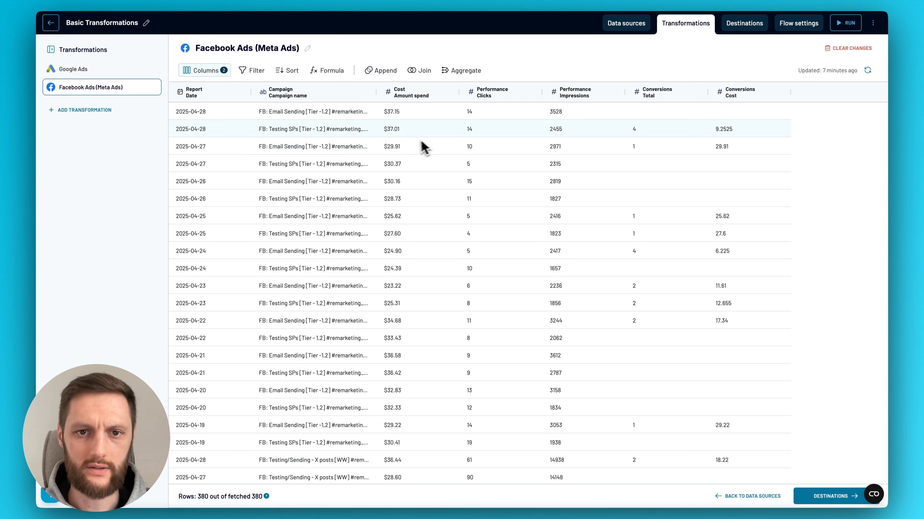
click(102, 72)
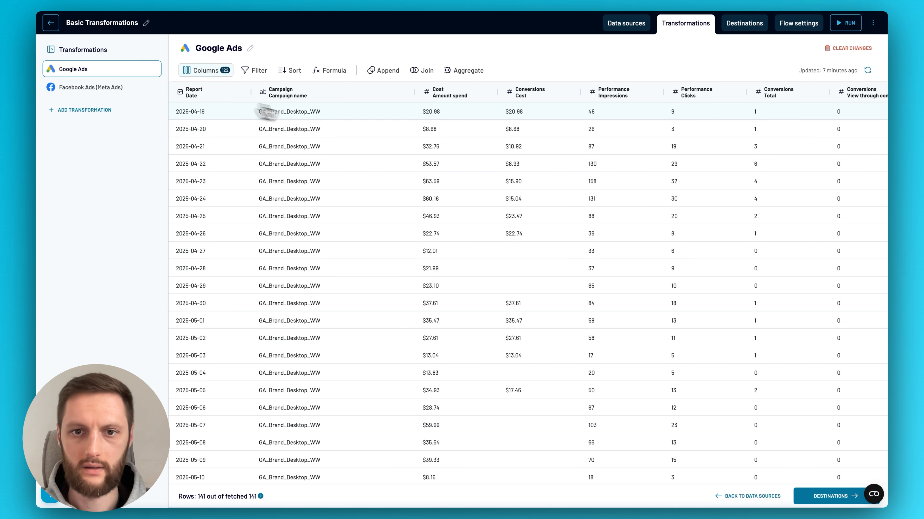
scroll(532, 152, right, 2)
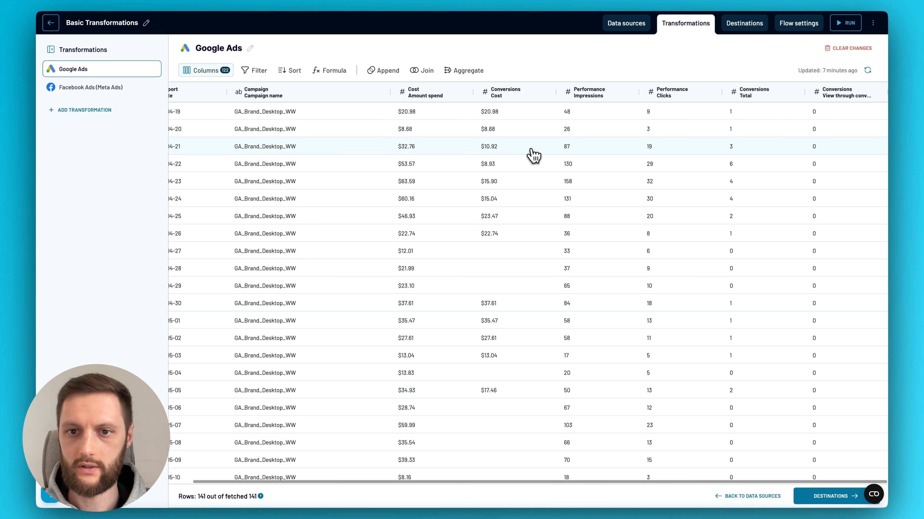
click(879, 96)
click(868, 113)
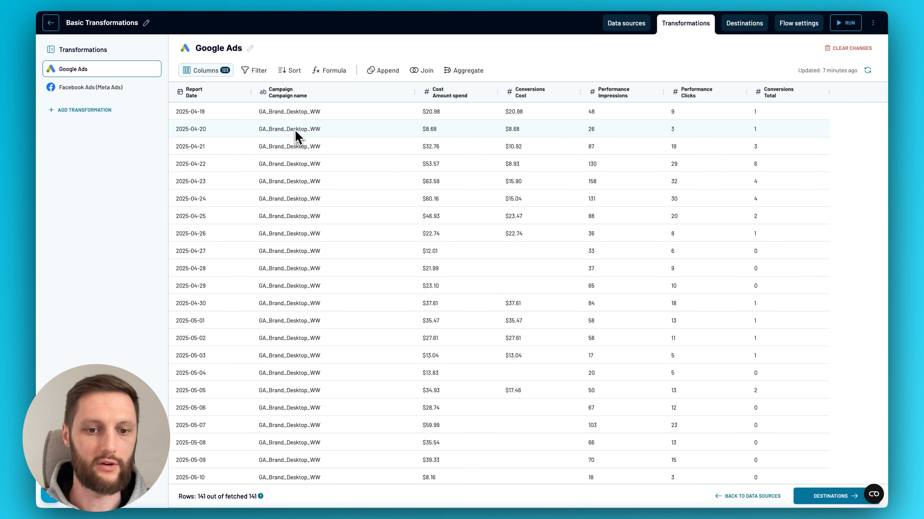
Step: Filter the Google Ads data to rows whose Campaign name contains "Tier_1"
scroll(312, 236, down, 10)
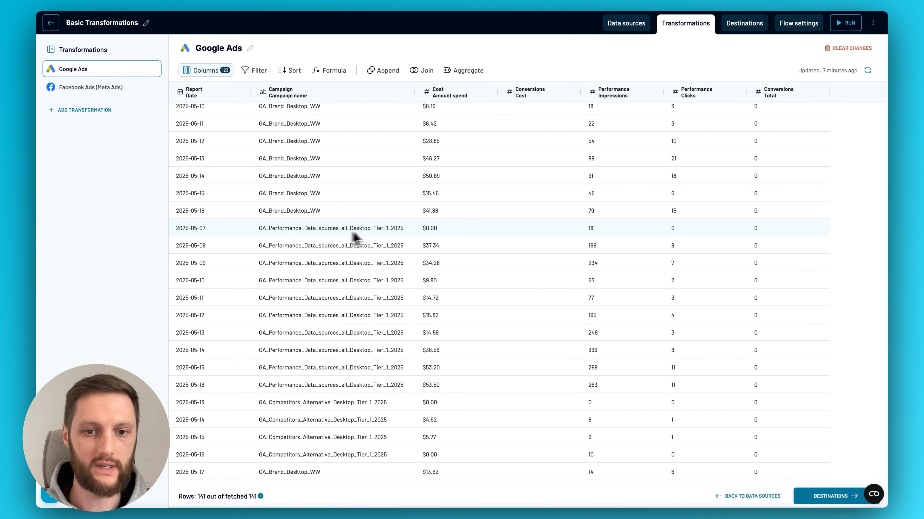
drag(389, 230, 376, 230)
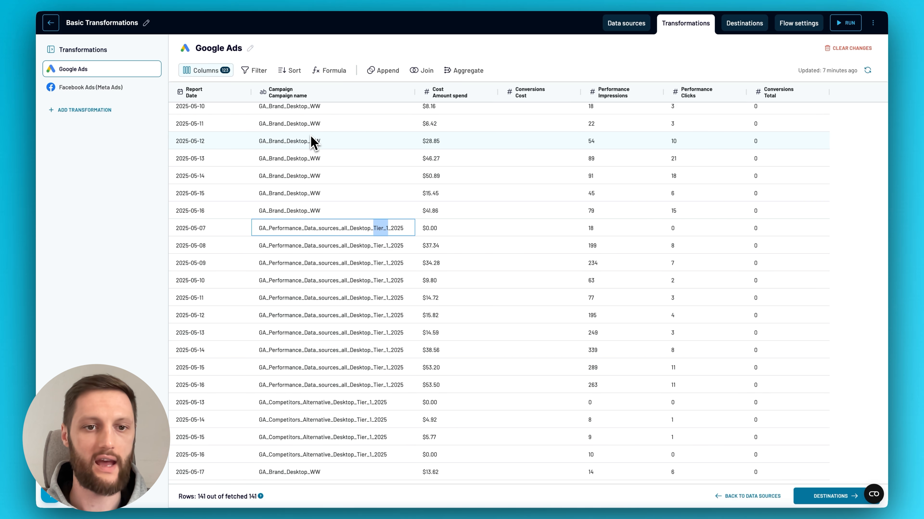
click(279, 192)
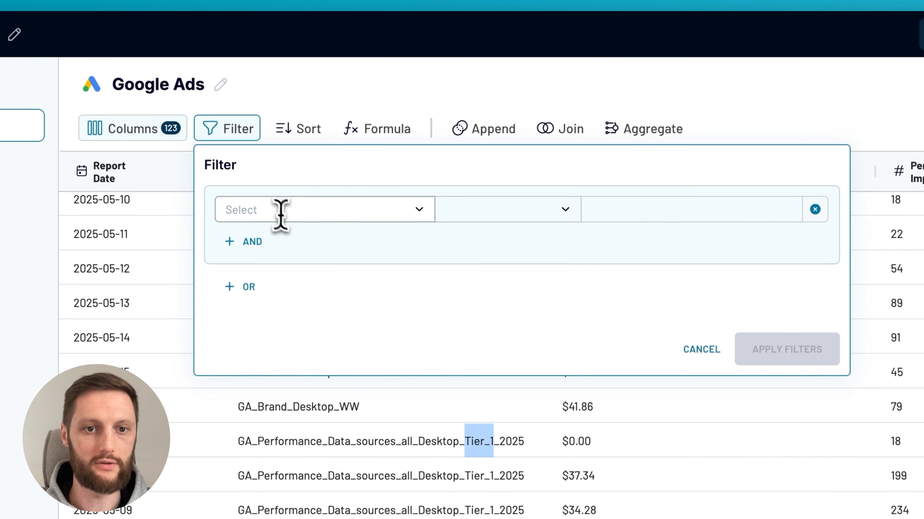
text(name)
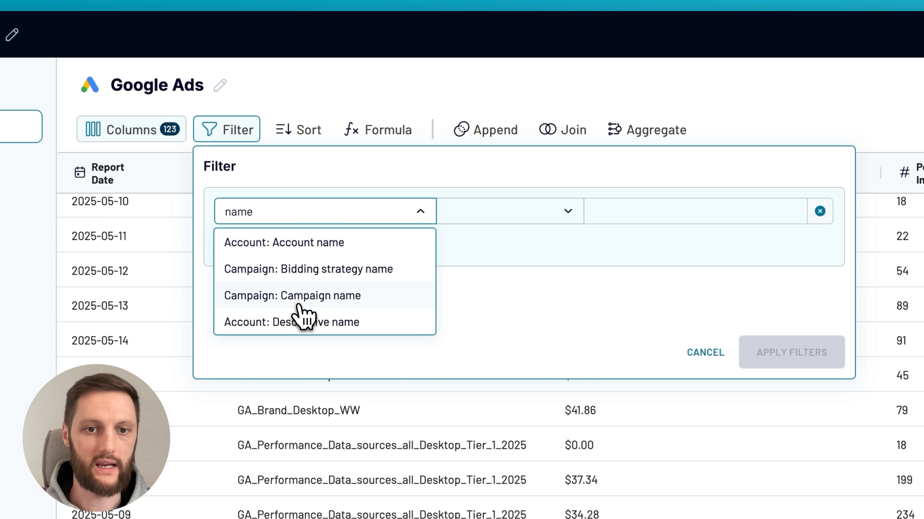
click(298, 304)
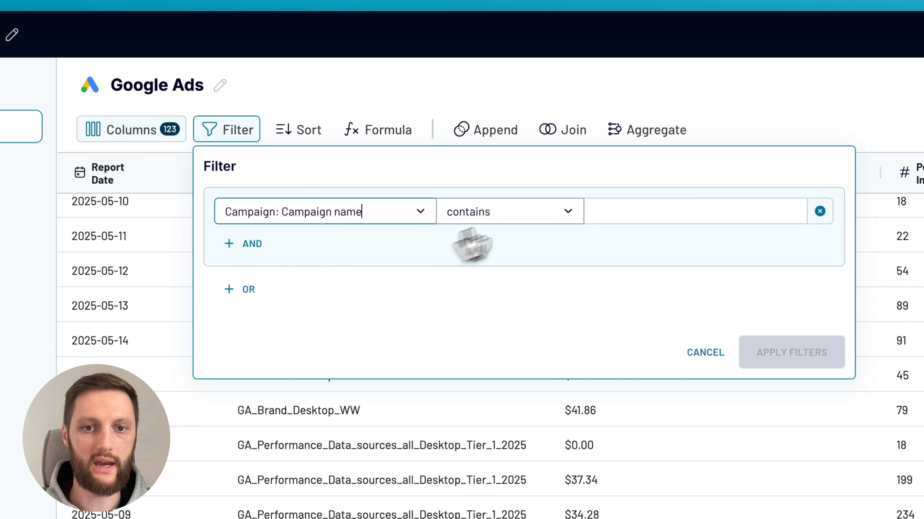
click(665, 212)
text(Tier_1)
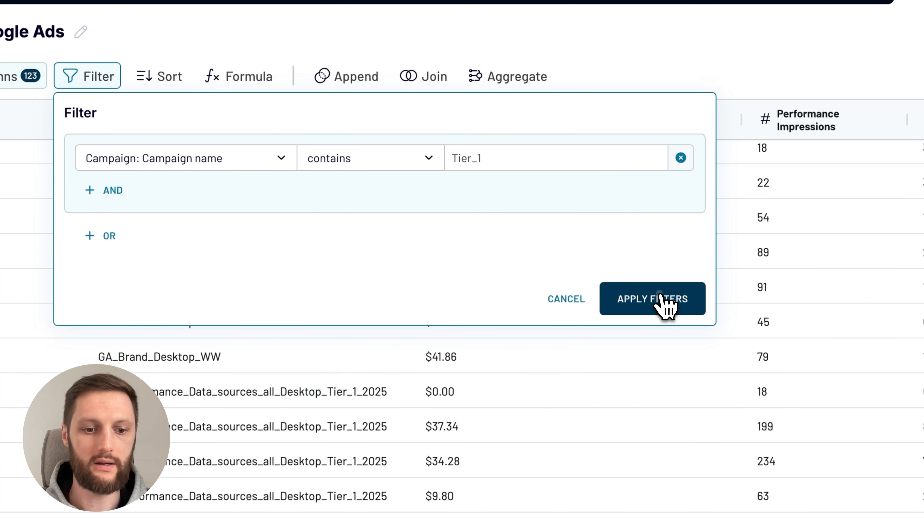
click(652, 298)
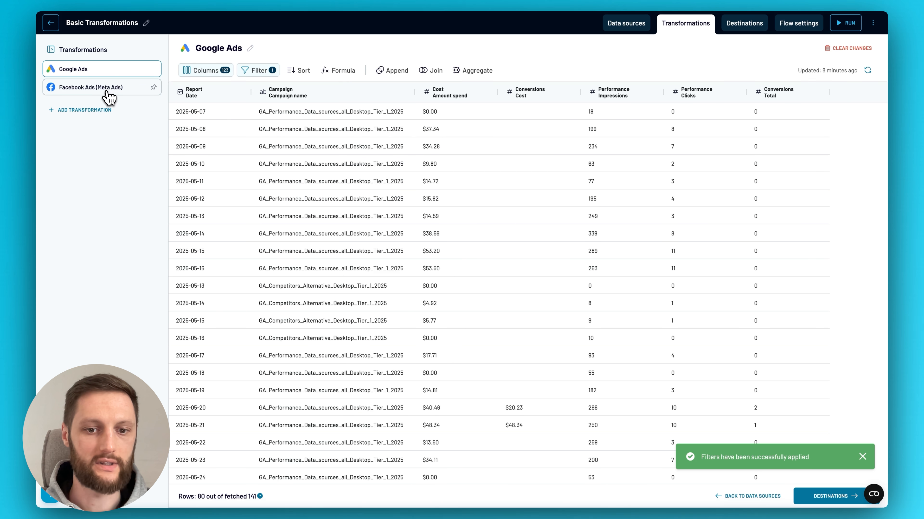
Step: In the Facebook Ads transformation, set up a filter condition for Campaign name contains "[Tier -1,2]"
click(106, 97)
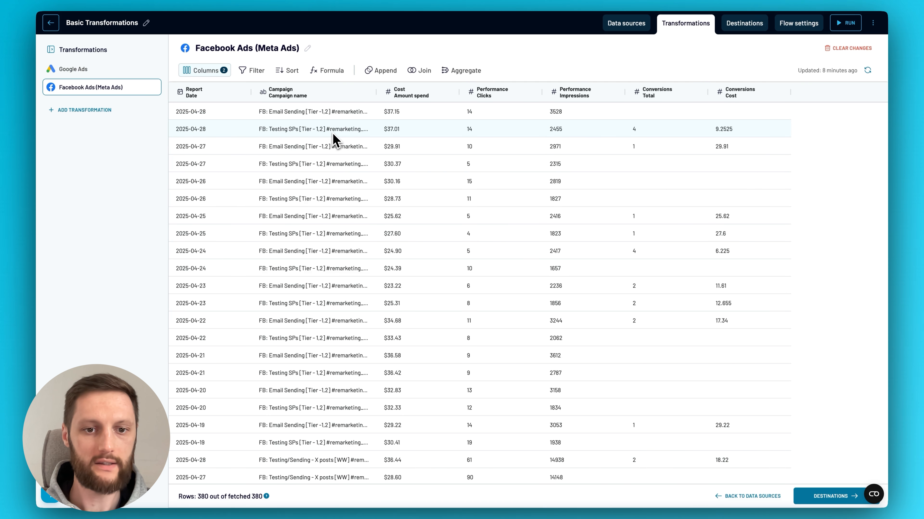
drag(332, 116, 316, 114)
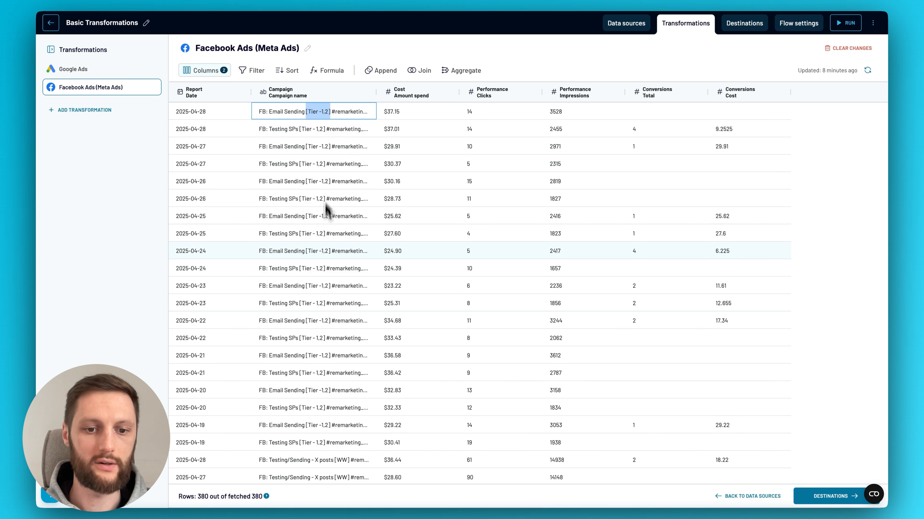
scroll(327, 209, down, 14)
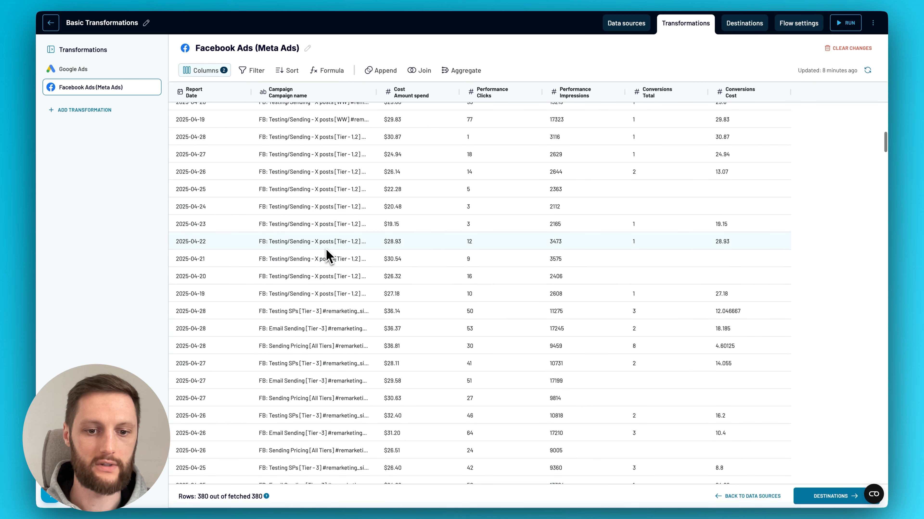
scroll(329, 257, down, 2)
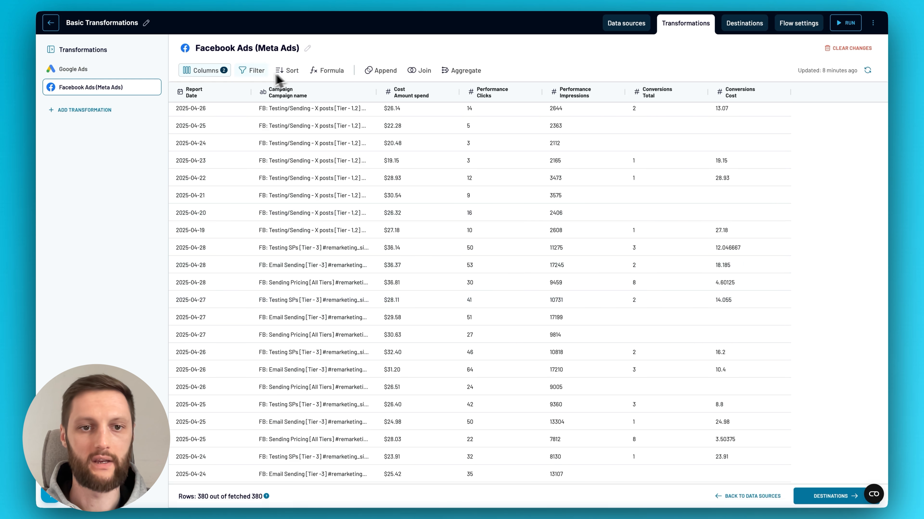
click(254, 72)
click(283, 110)
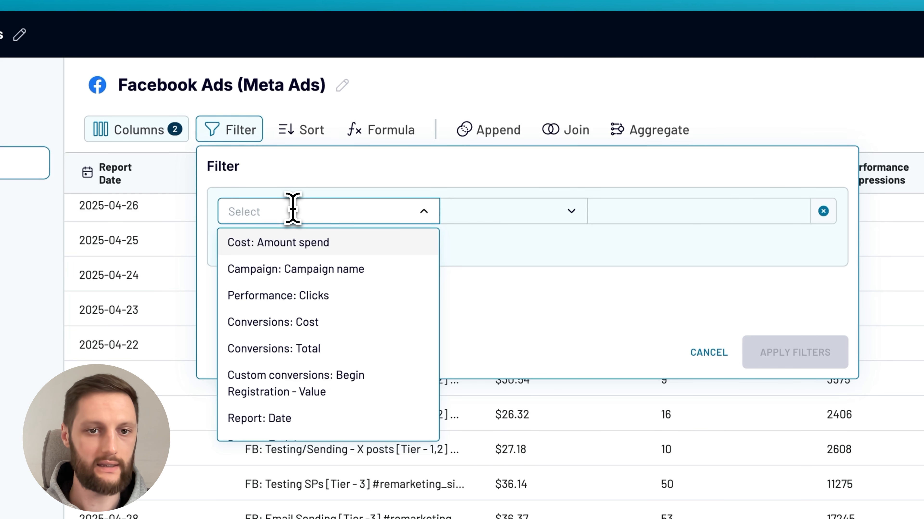
text(nam)
click(301, 241)
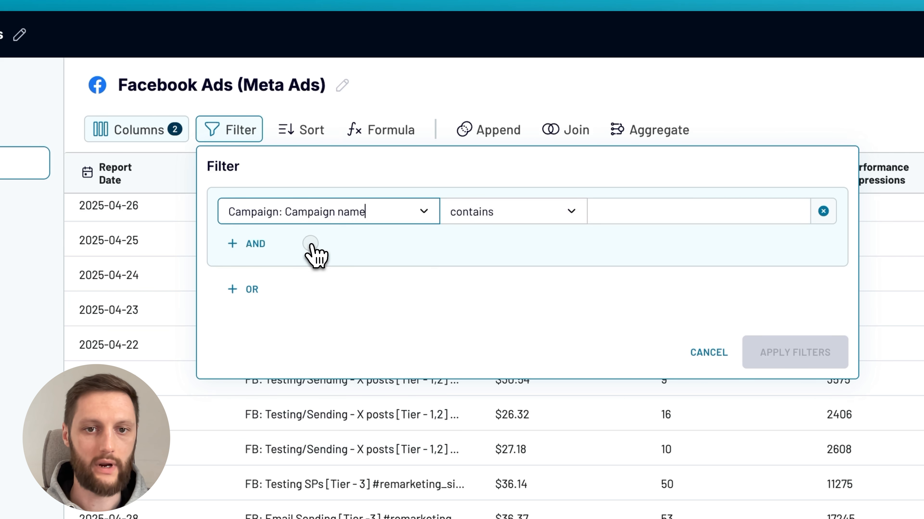
click(644, 210)
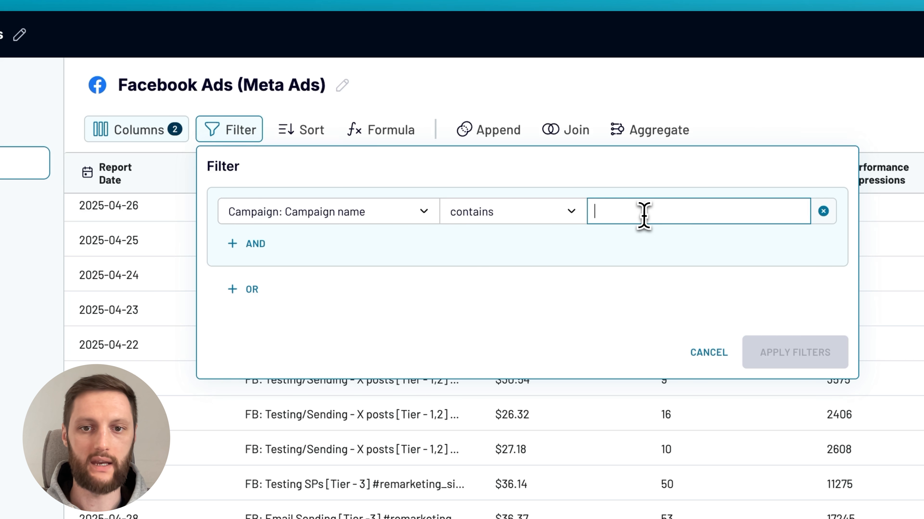
text([Tier -1,2])
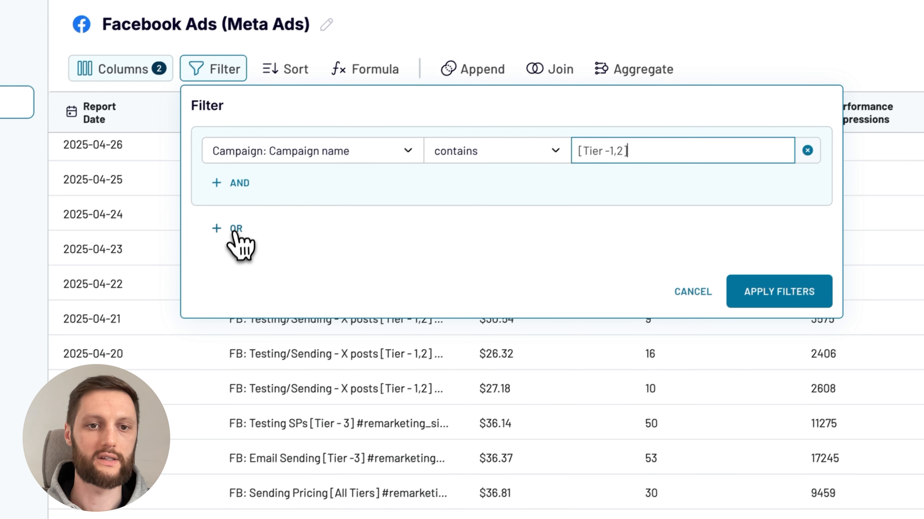
Step: Add an OR condition for Campaign name contains "[Tier - 3]", apply the Facebook Ads filters and review the rows
click(236, 229)
click(262, 260)
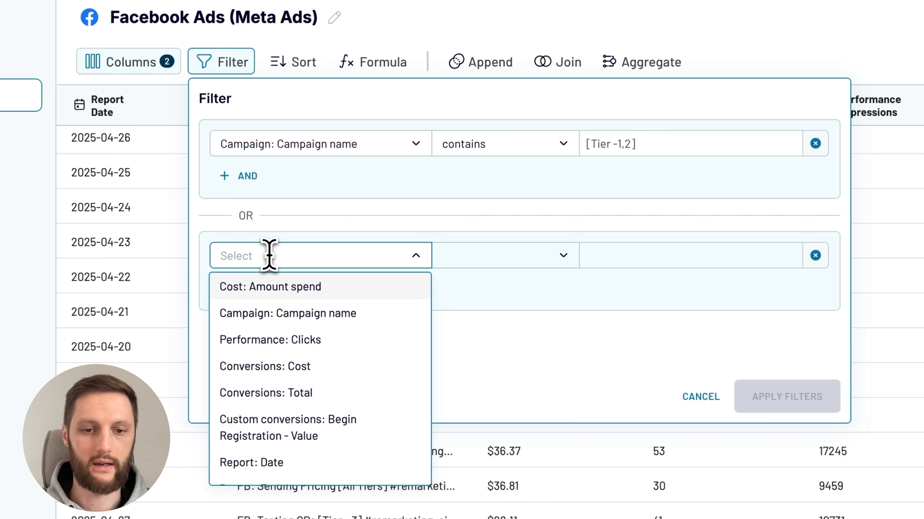
text(name)
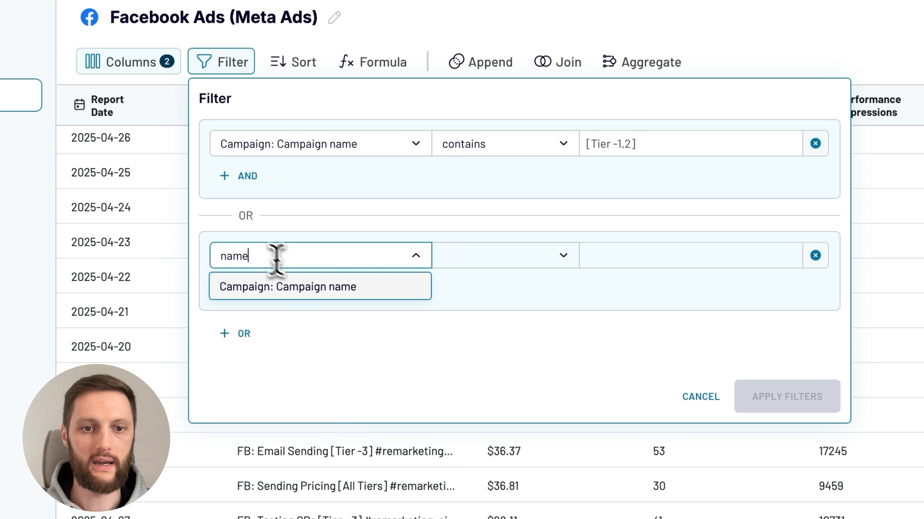
click(313, 288)
click(640, 259)
text([Tier -1,2])
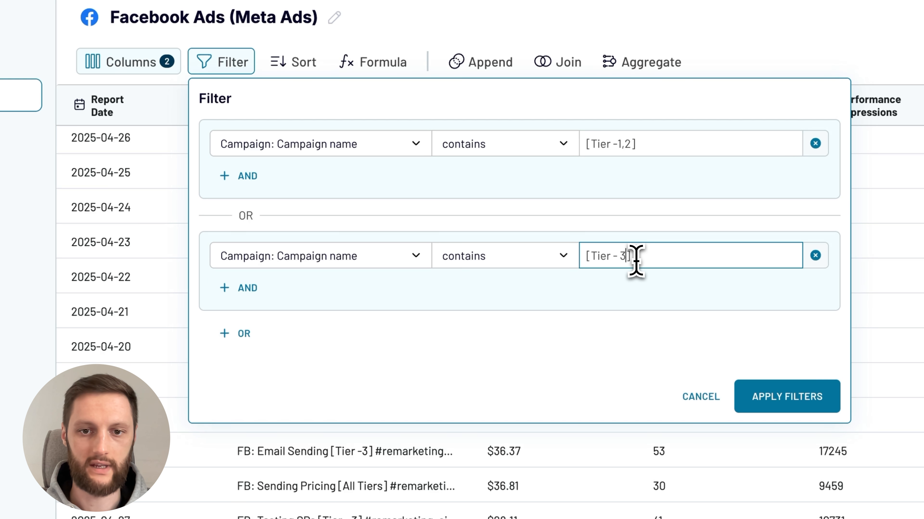
click(787, 397)
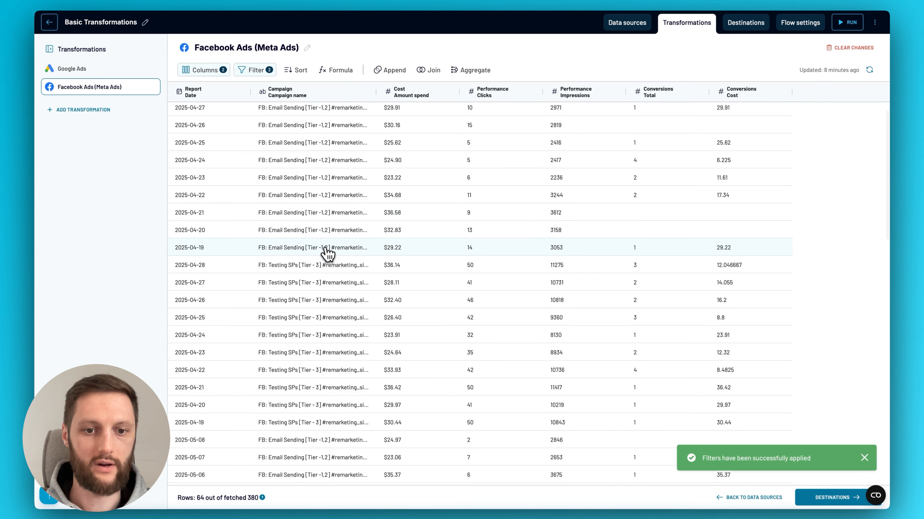
scroll(326, 256, down, 5)
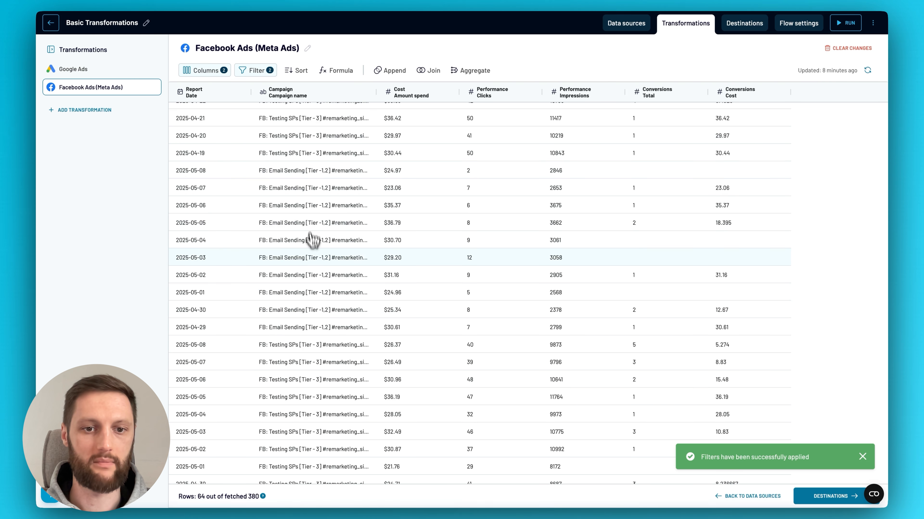
scroll(313, 309, down, 5)
scroll(312, 311, down, 2)
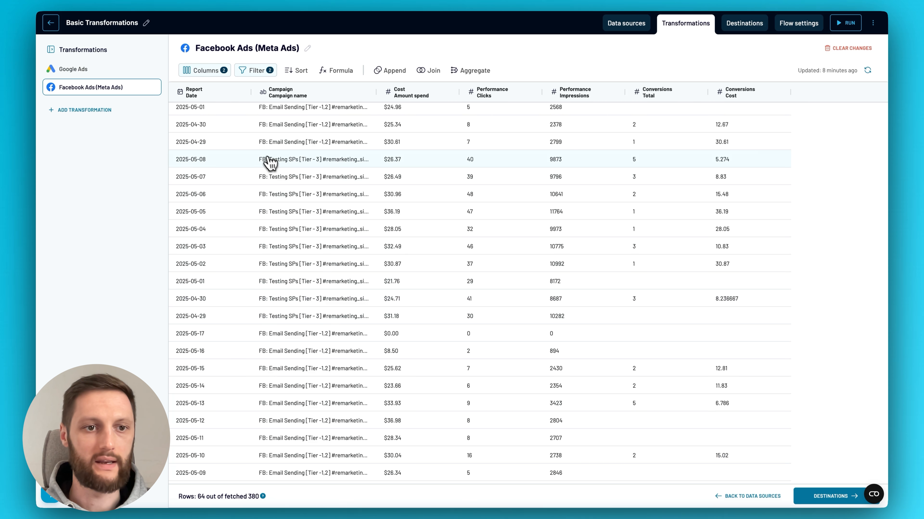
Step: Add an Append transformation that combines the Facebook Ads (Meta Ads) and Google Ads data
click(93, 111)
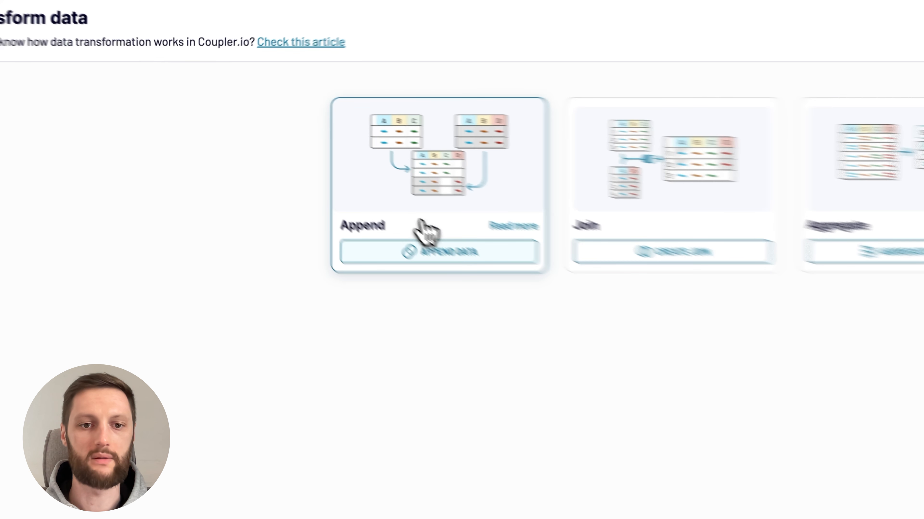
click(423, 252)
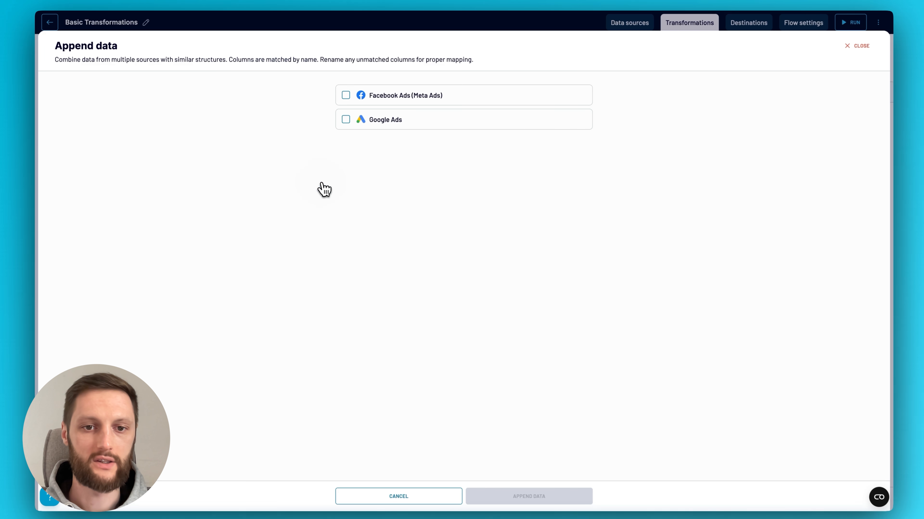
click(345, 95)
click(344, 119)
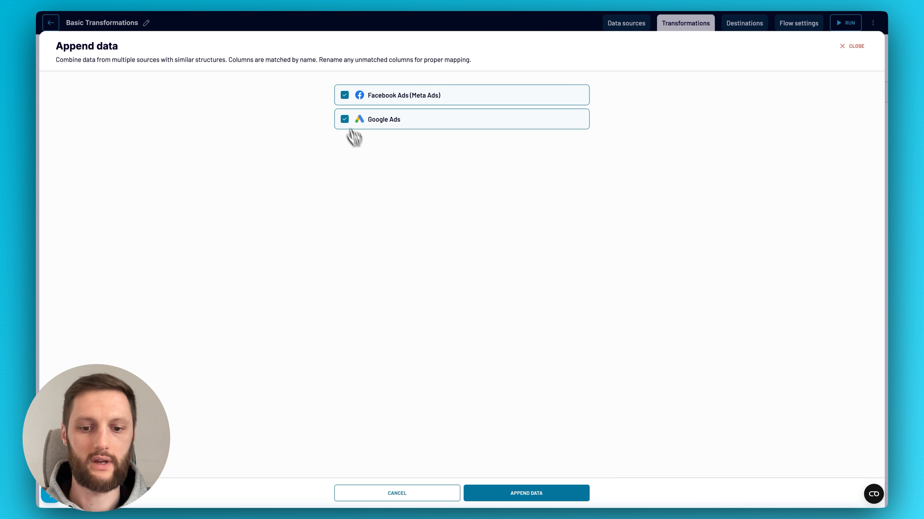
click(508, 495)
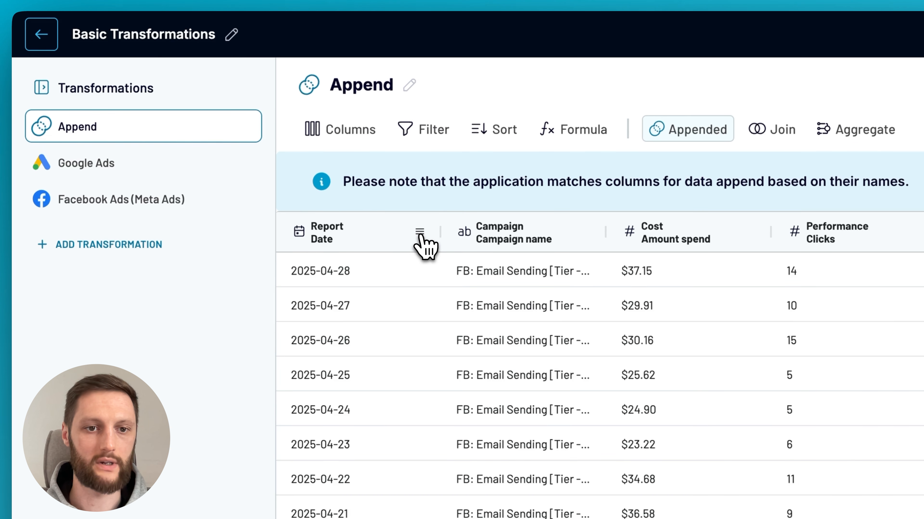
Step: Sort the appended data by Report Date in ascending order (1 → 9) and review the rows
click(242, 123)
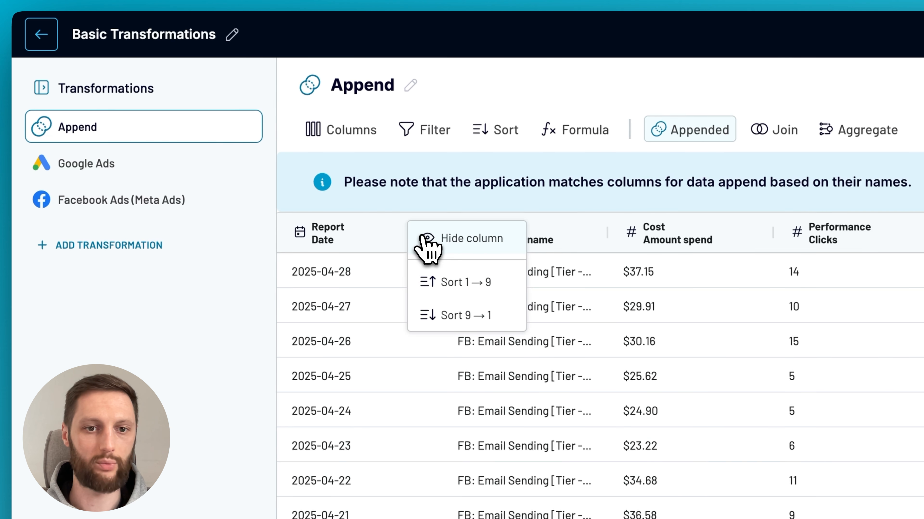
click(466, 284)
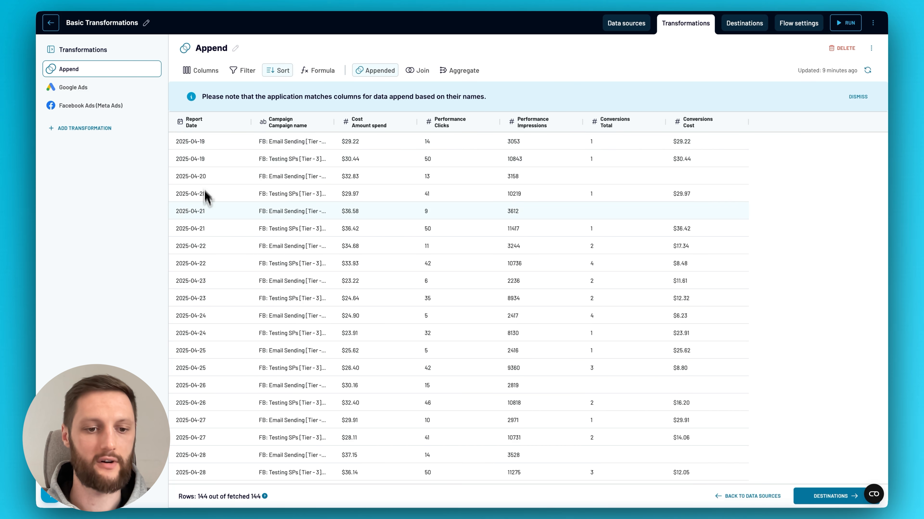
scroll(206, 204, down, 20)
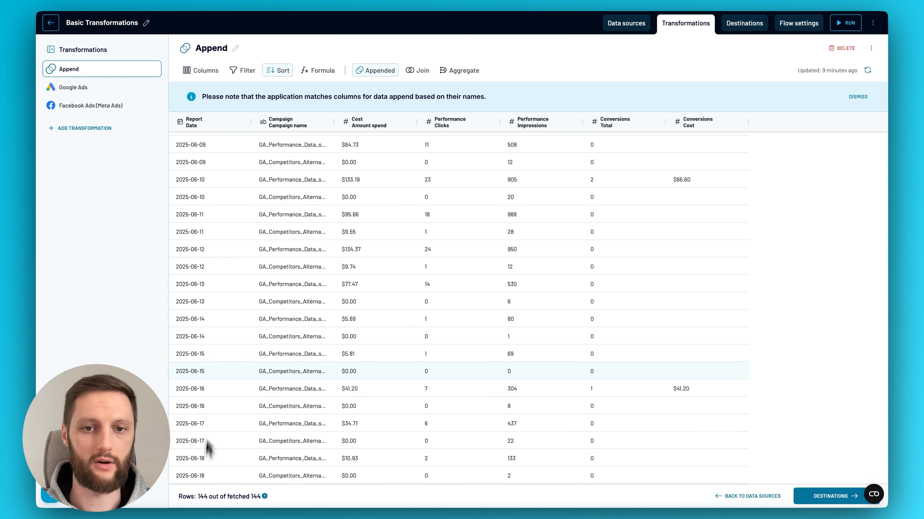
scroll(220, 373, up, 20)
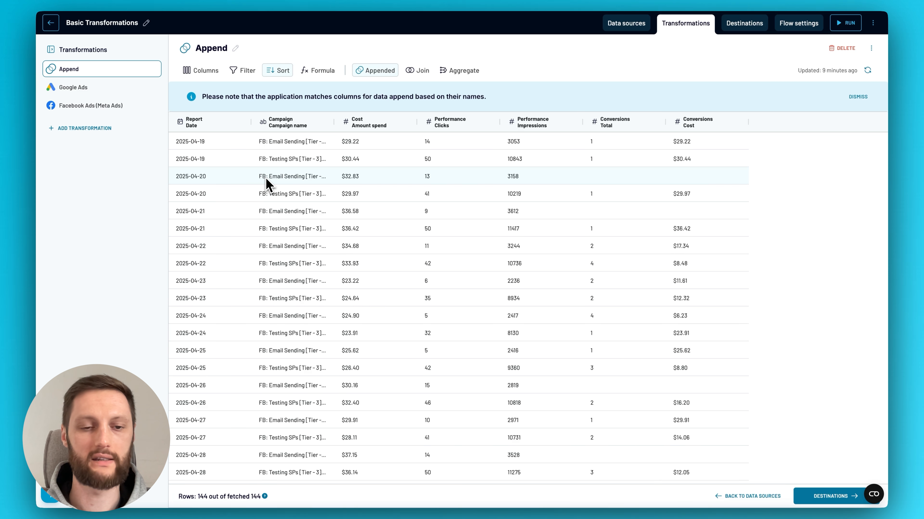
Step: Add a formula column named "Data Source" with the constant text 'Google-ads' to the Google Ads data
click(124, 91)
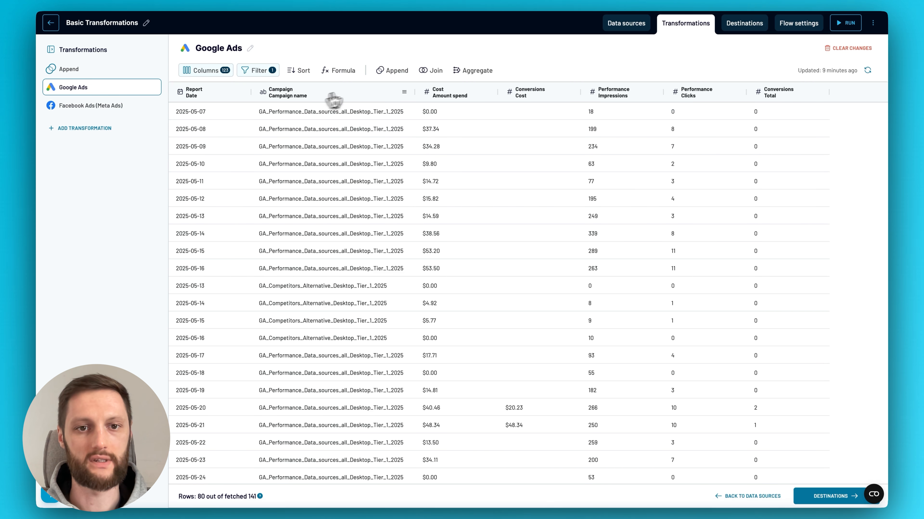
click(348, 73)
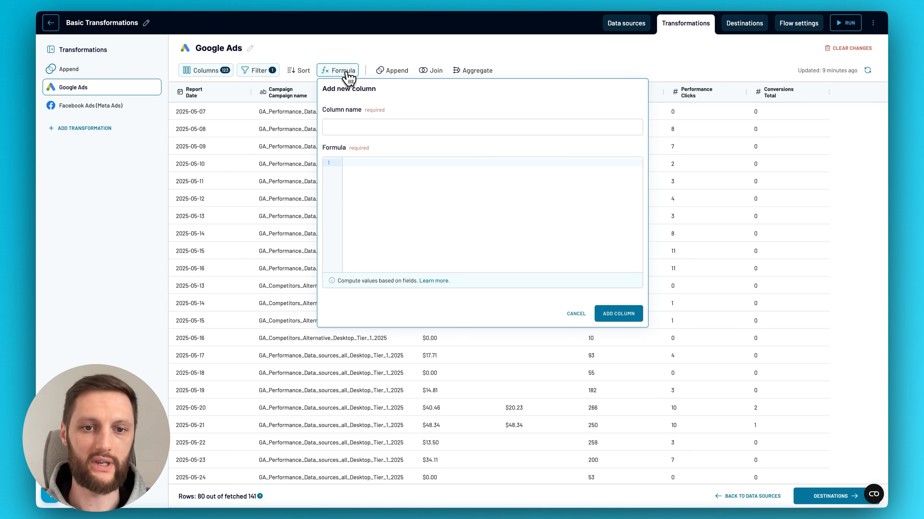
click(371, 127)
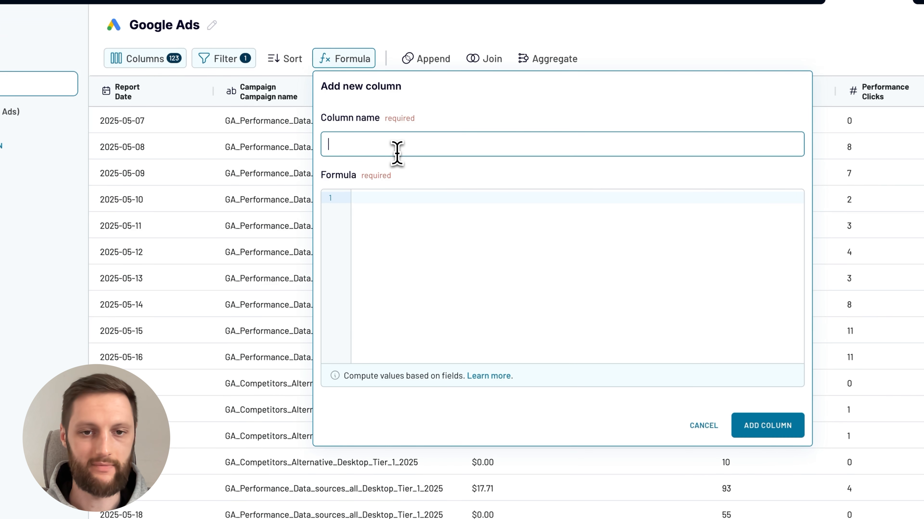
text(Data Source)
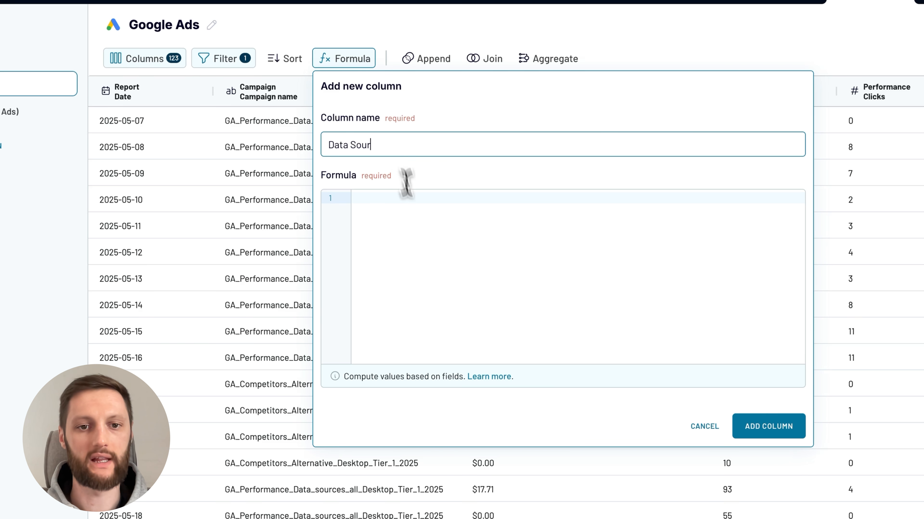
click(428, 250)
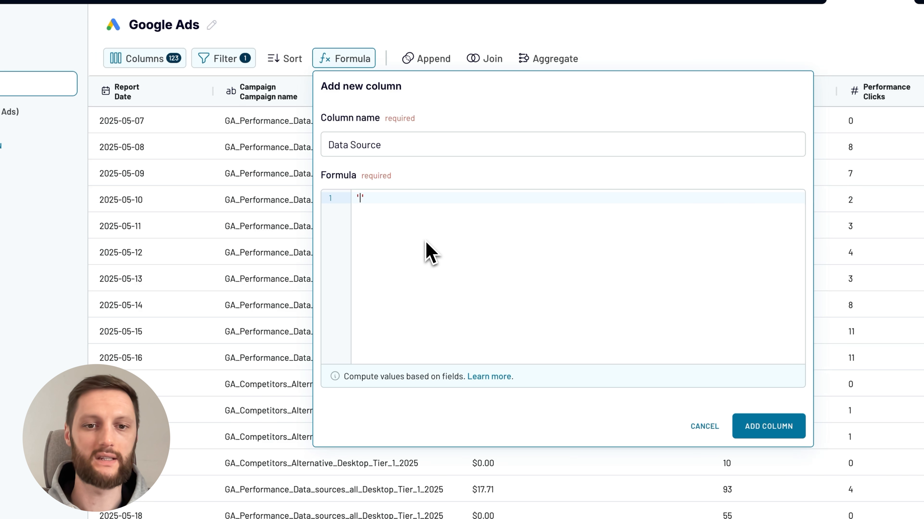
text('goog)
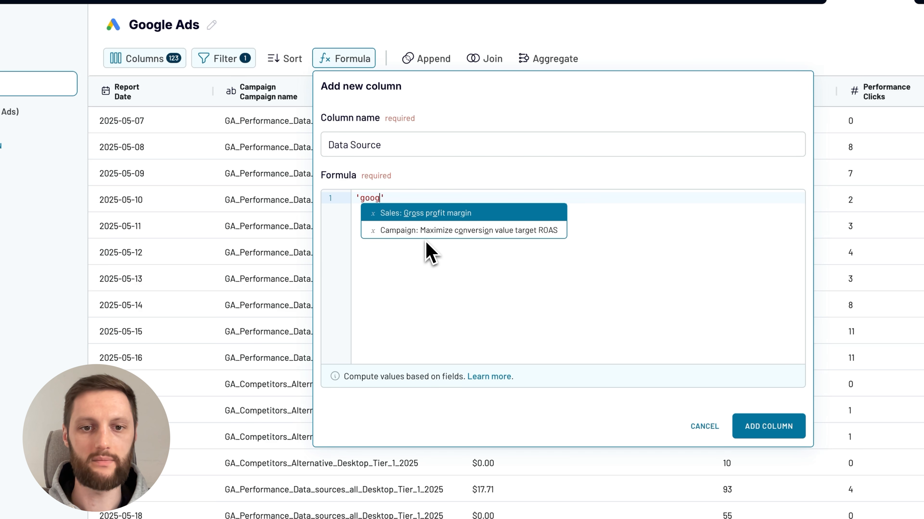
key(BackSpace)
key(BackSpace)
key(BackSpace)
key(BackSpace)
text(Google-ads)
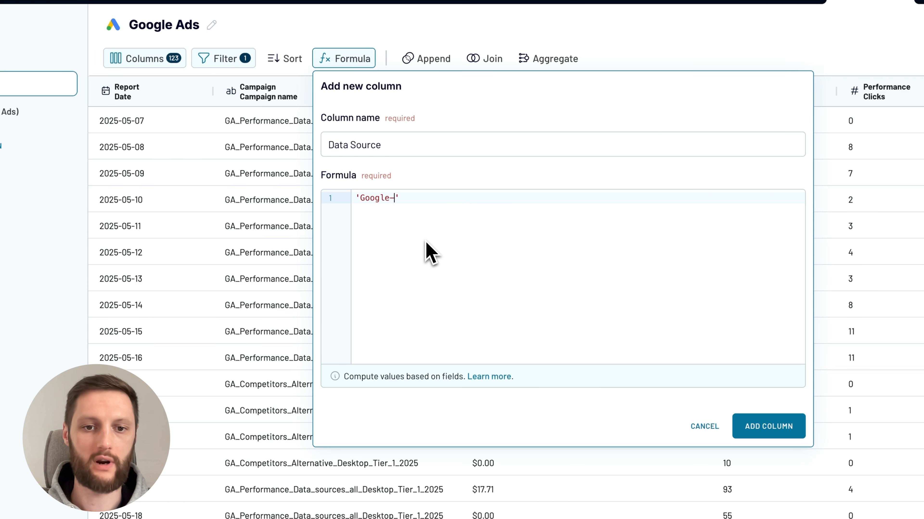
click(375, 292)
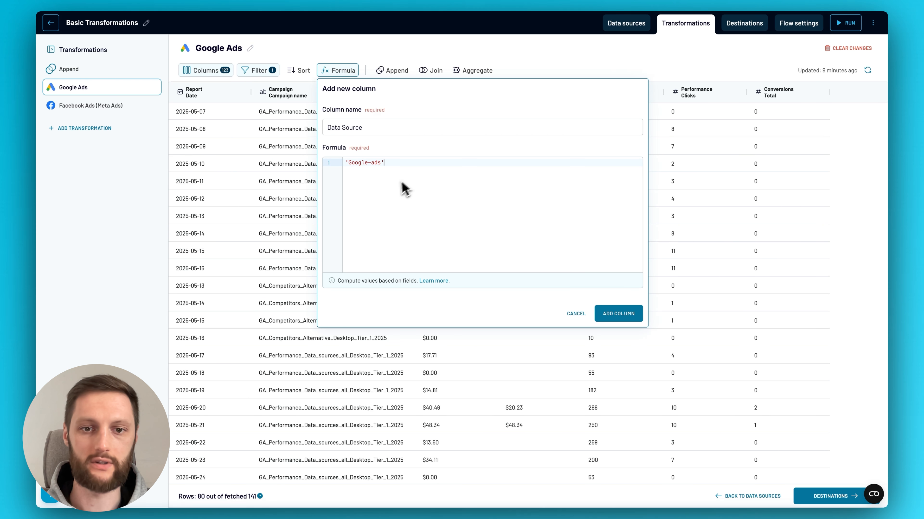
click(617, 314)
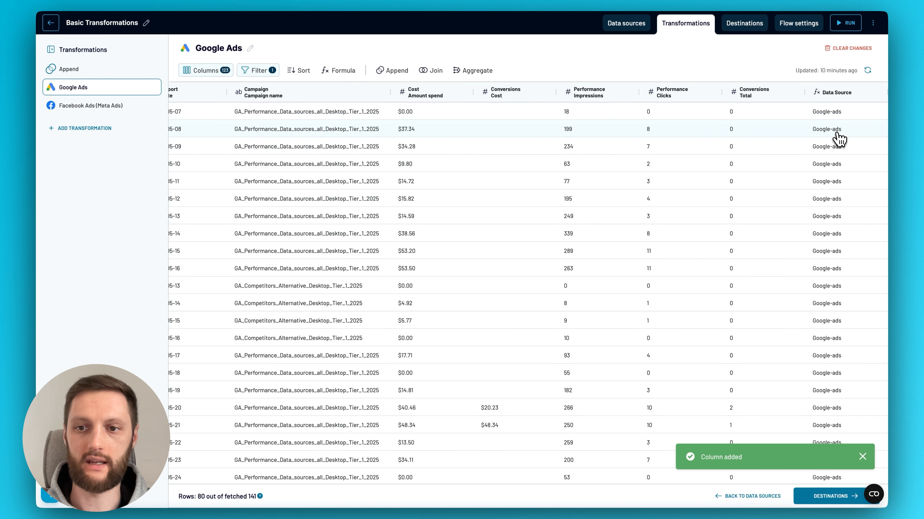
Step: Add a "Data Source" formula column with the constant text 'Facebook-ads' to the Facebook Ads data, and review the column in the appended data
click(110, 106)
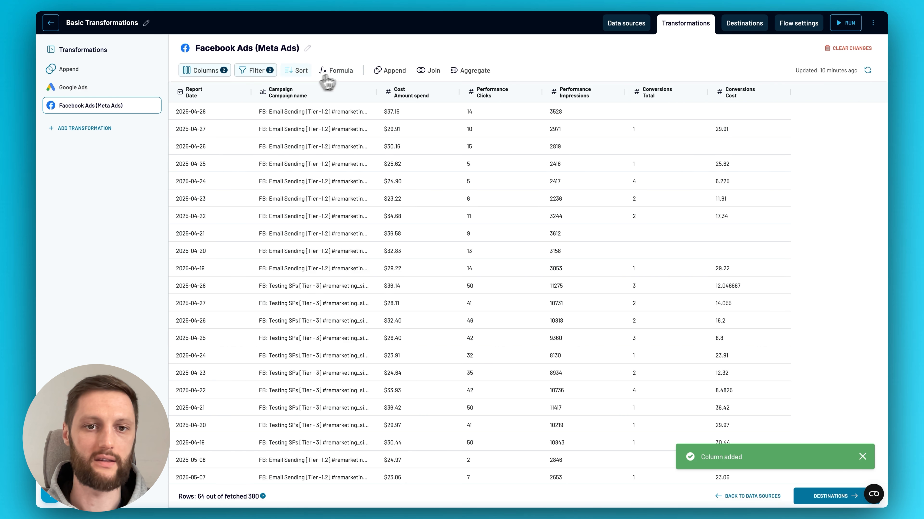
click(336, 71)
click(364, 127)
text(Data)
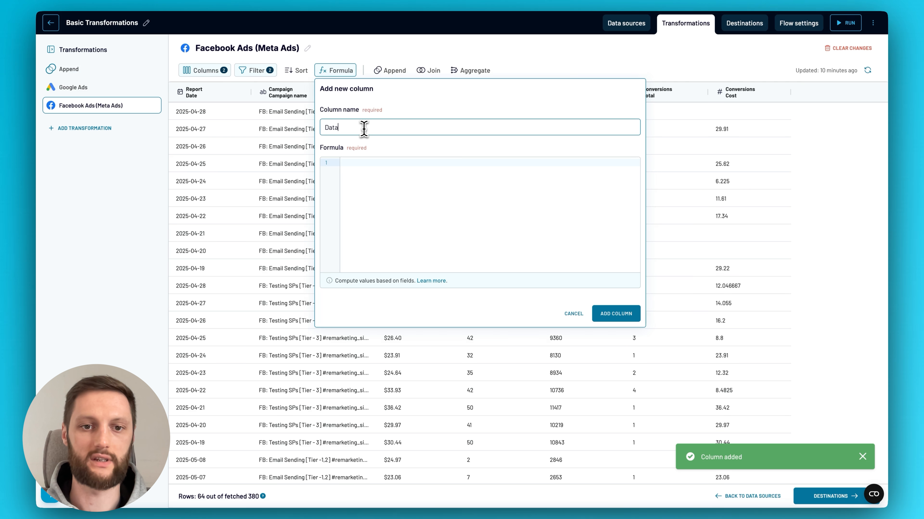
text( Source)
click(383, 177)
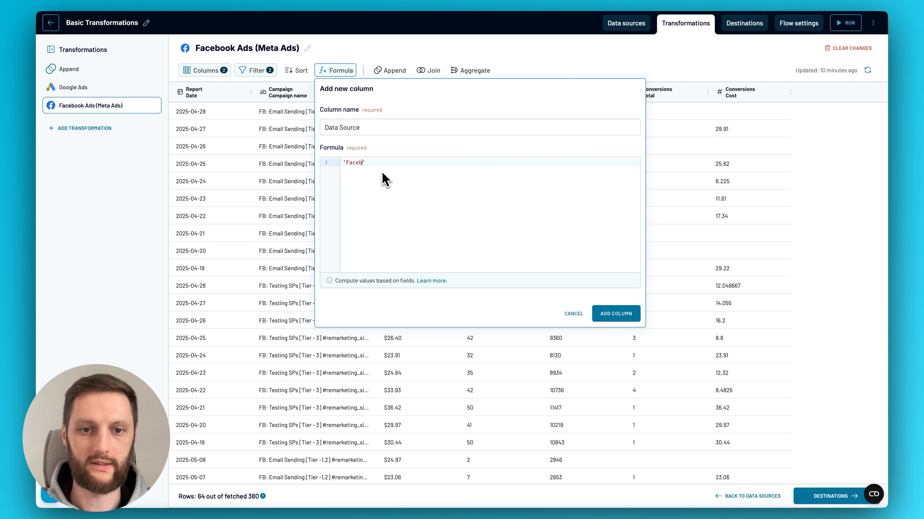
click(622, 312)
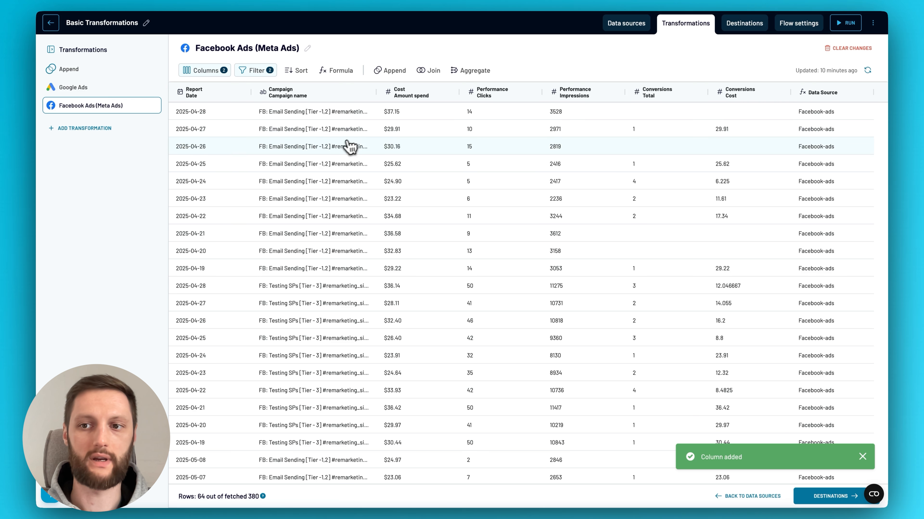
click(108, 70)
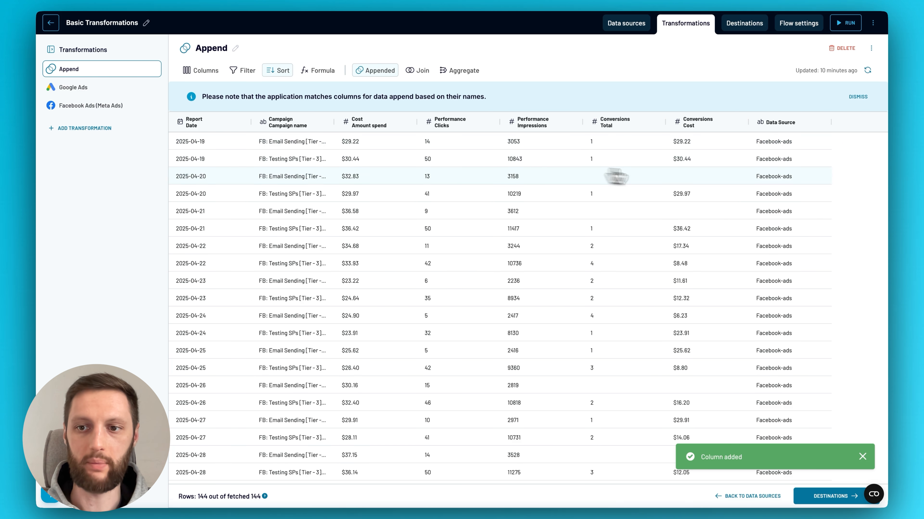
scroll(787, 248, down, 10)
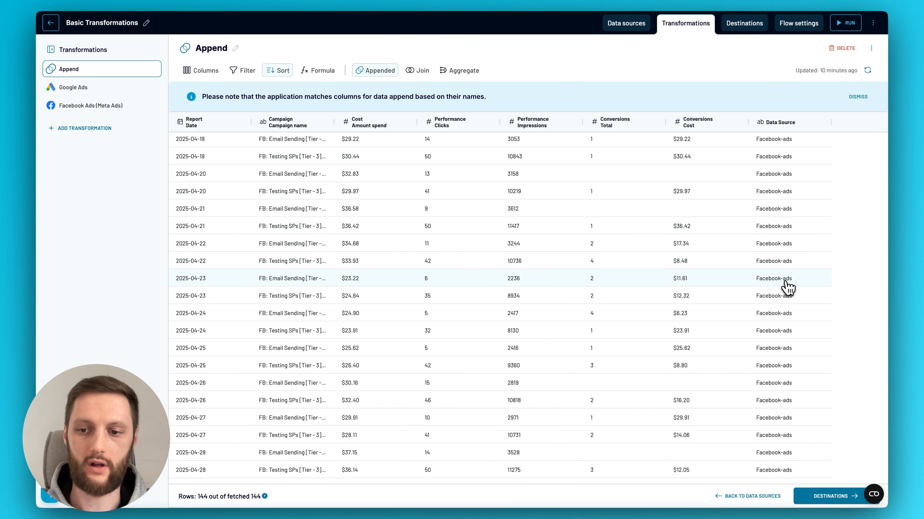
scroll(789, 287, down, 10)
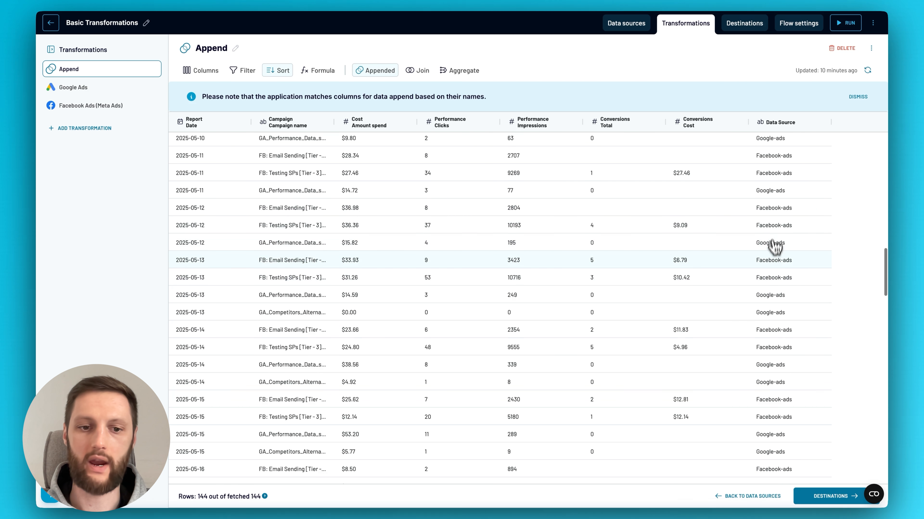
scroll(780, 304, down, 15)
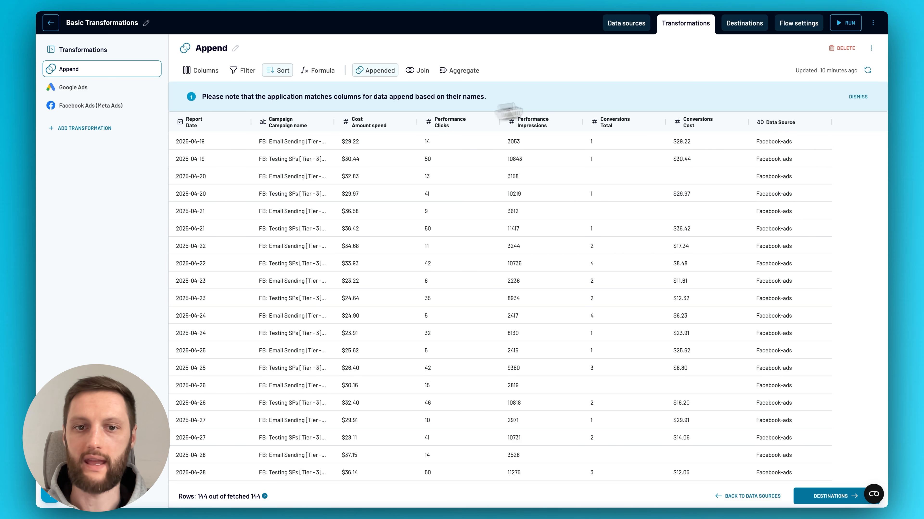
Step: Add a Google Sheets destination with Append as the data set to share, and choose the connected Sheets account
click(743, 25)
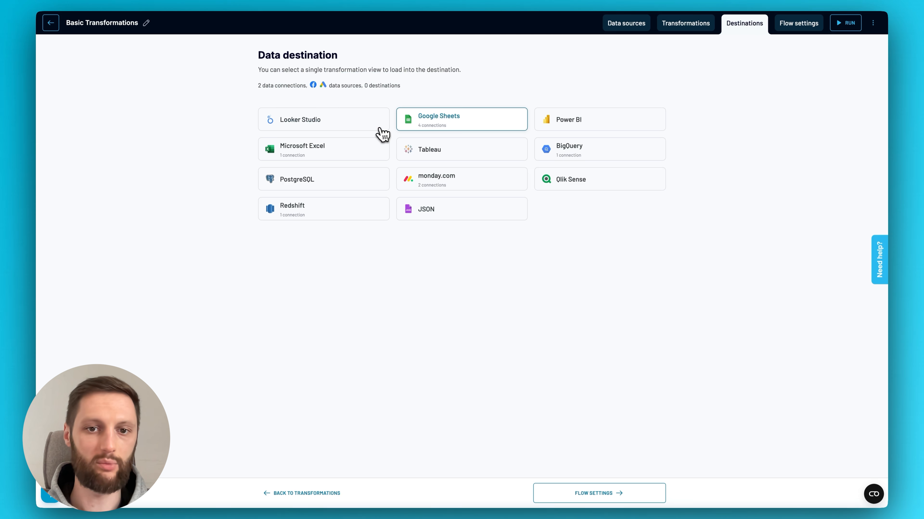
click(441, 127)
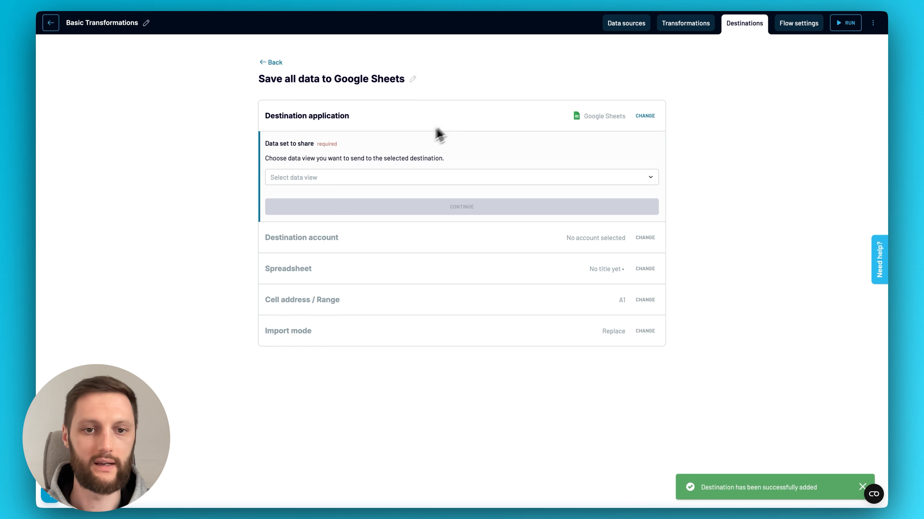
click(336, 178)
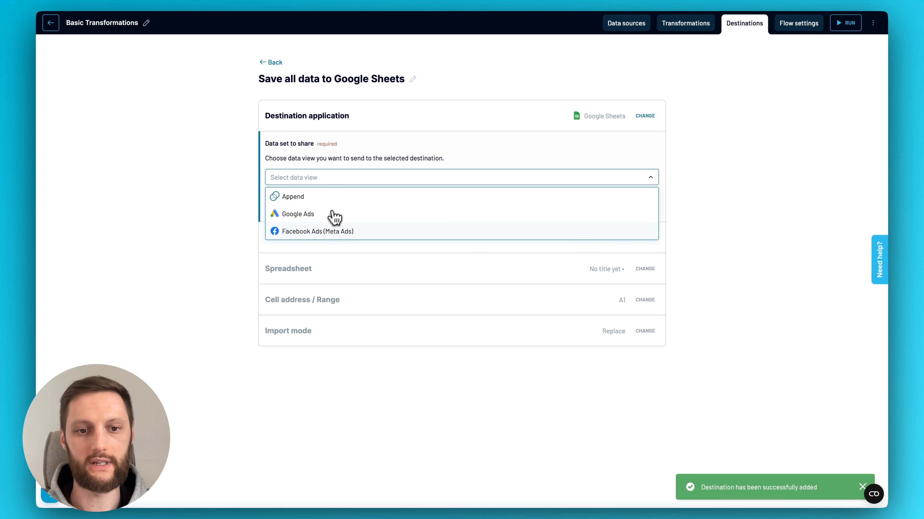
click(334, 203)
click(358, 209)
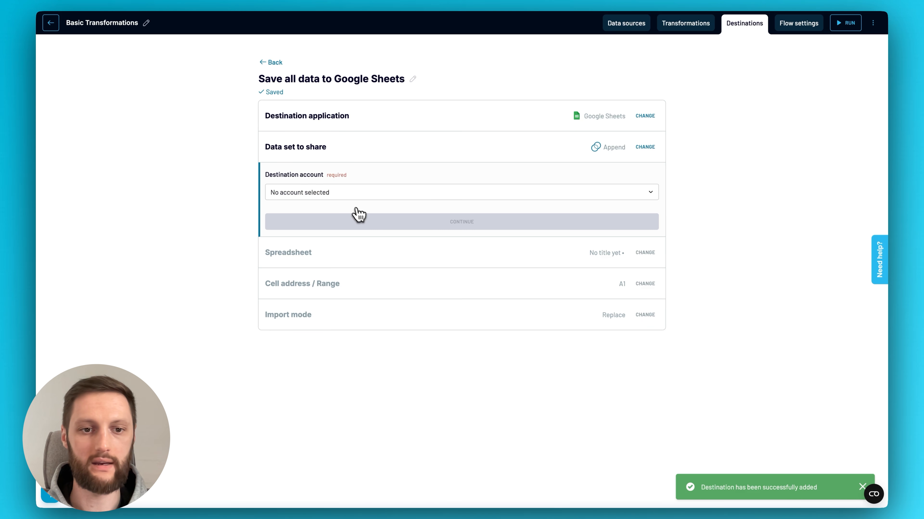
click(334, 195)
click(320, 227)
click(334, 222)
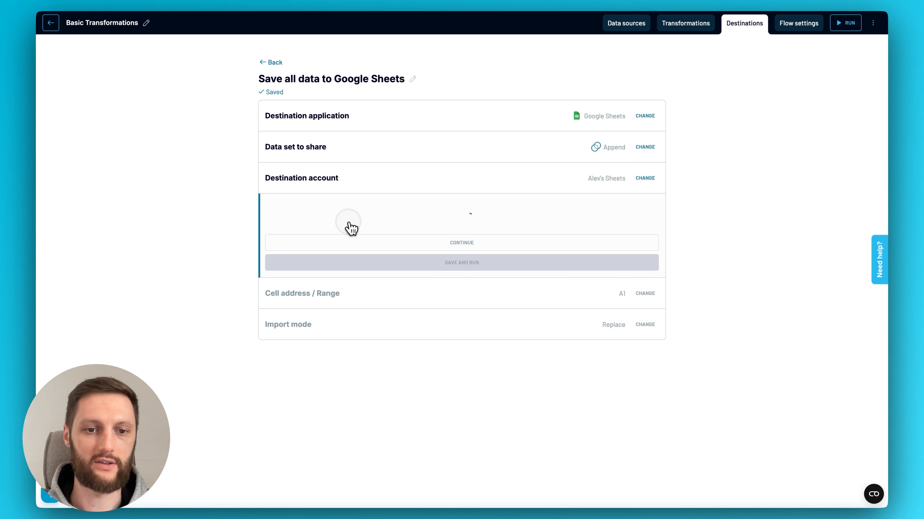
Step: Select the "Revenue" file from Google Drive as the destination spreadsheet
click(319, 224)
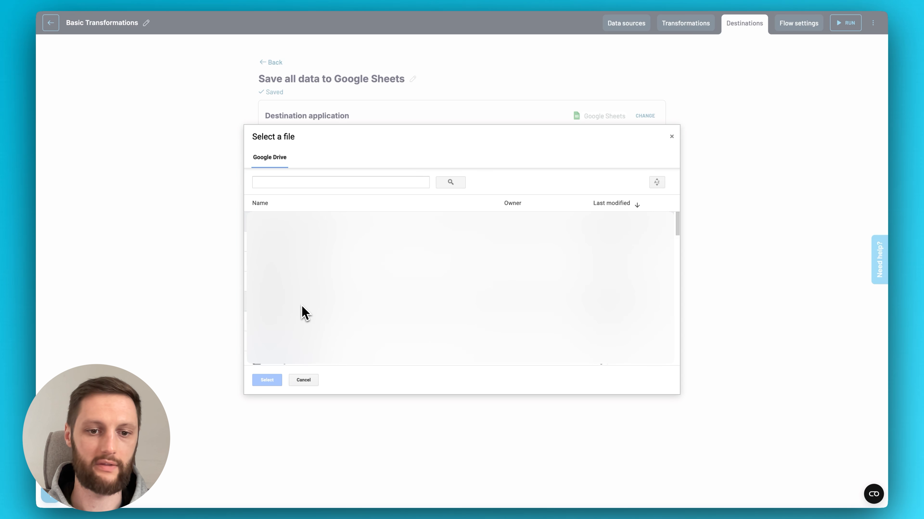
click(294, 321)
click(291, 263)
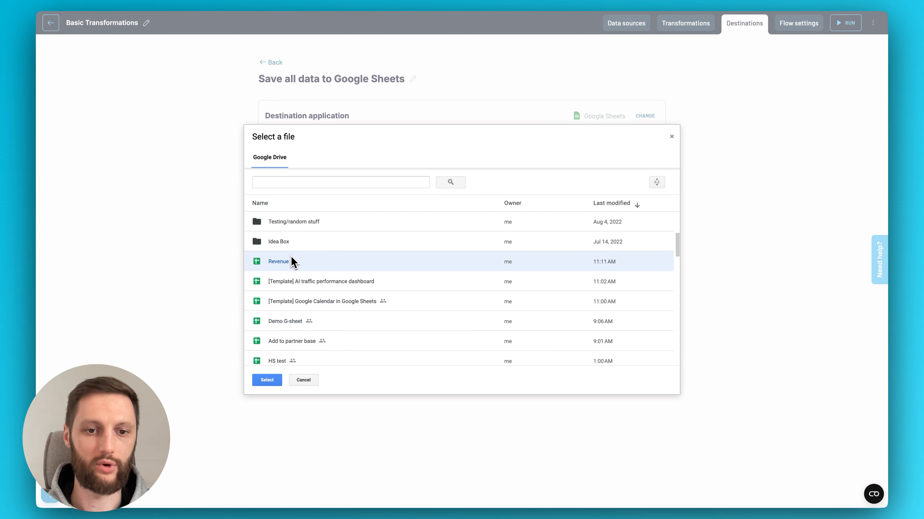
click(268, 380)
Step: Set the destination sheet to a new sheet named "sheet3"
click(311, 261)
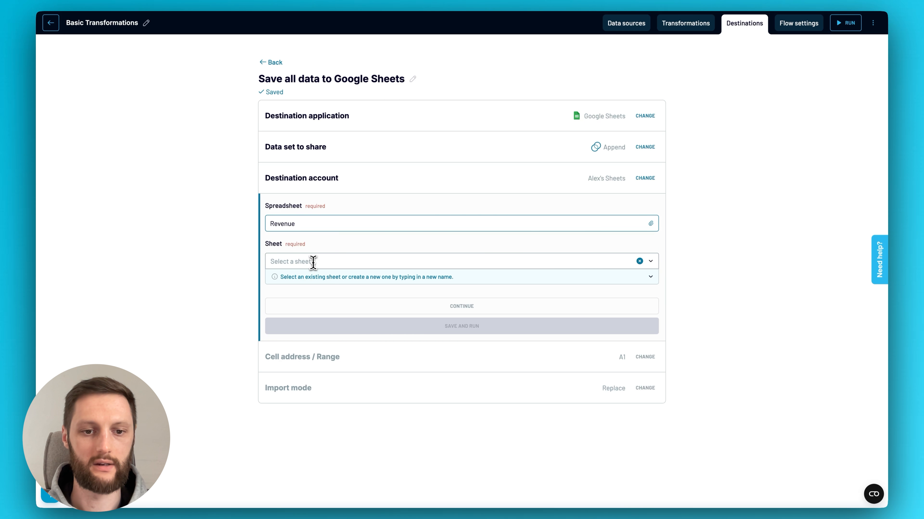
text(shhe)
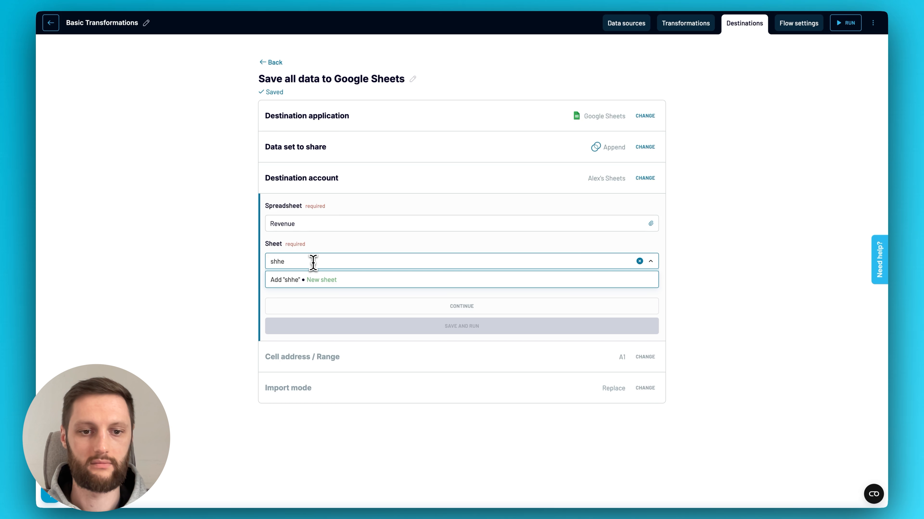
key(BackSpace)
key(BackSpace)
text(eet3)
click(318, 279)
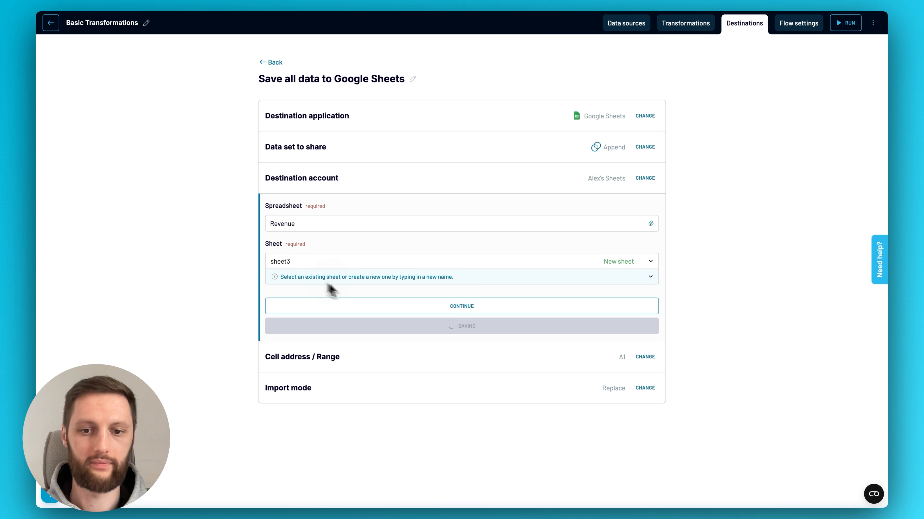
Step: Save the destination setup and open the imported results in Google Sheets
click(450, 327)
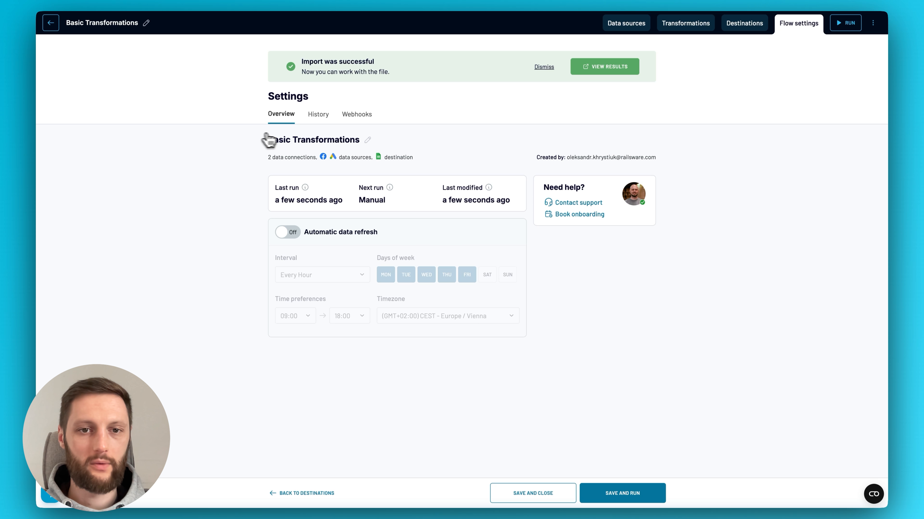
click(600, 67)
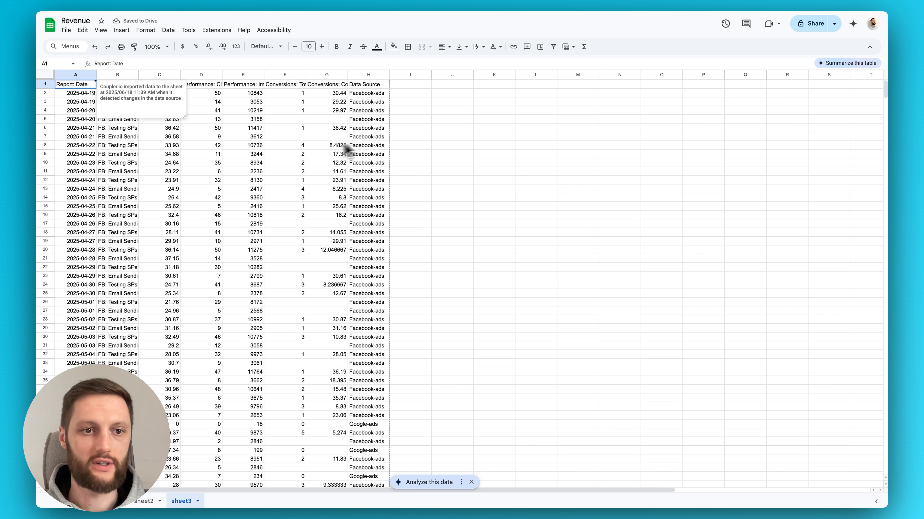
Step: Freeze the header row of sheet3 and look through the appended rows and their Data Source labels
click(45, 84)
right_click(45, 85)
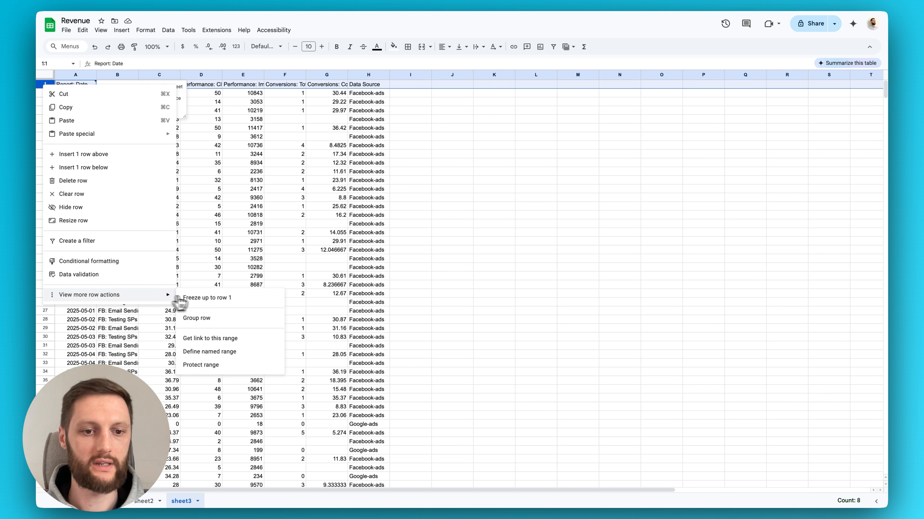
click(196, 298)
click(152, 182)
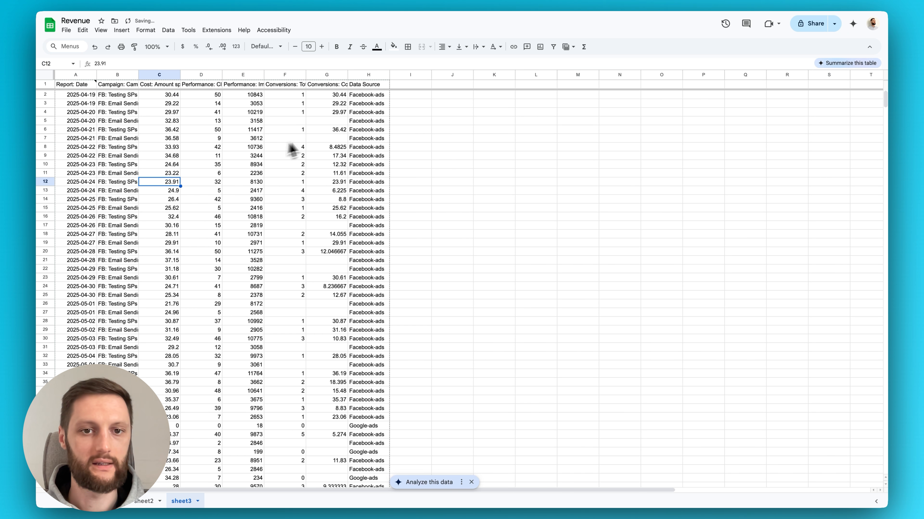
scroll(372, 211, down, 15)
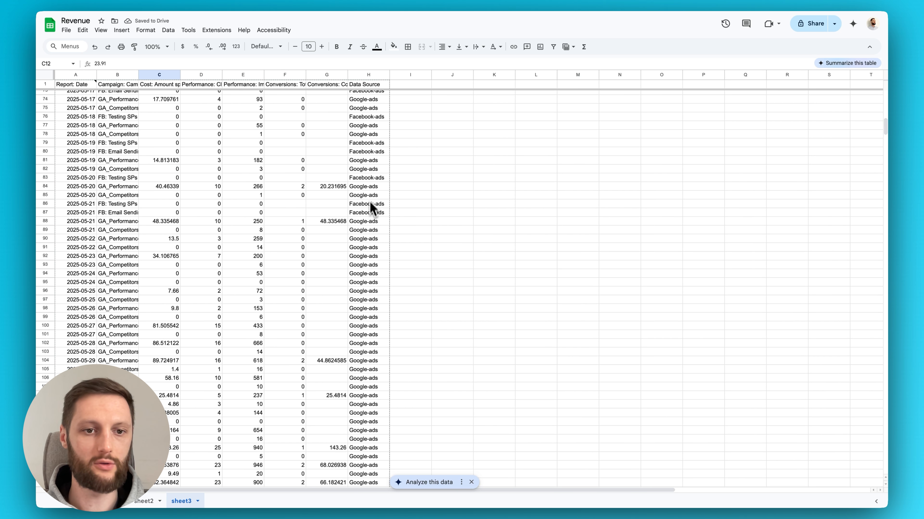
scroll(363, 218, up, 15)
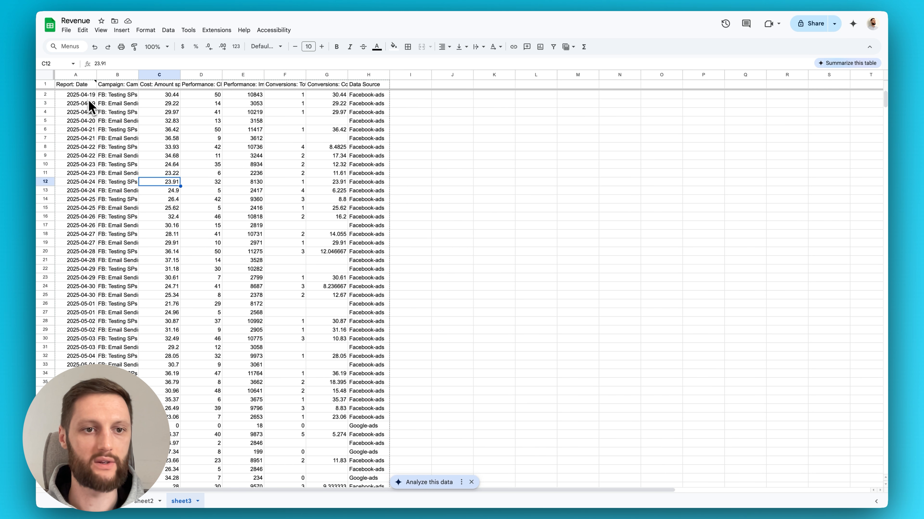